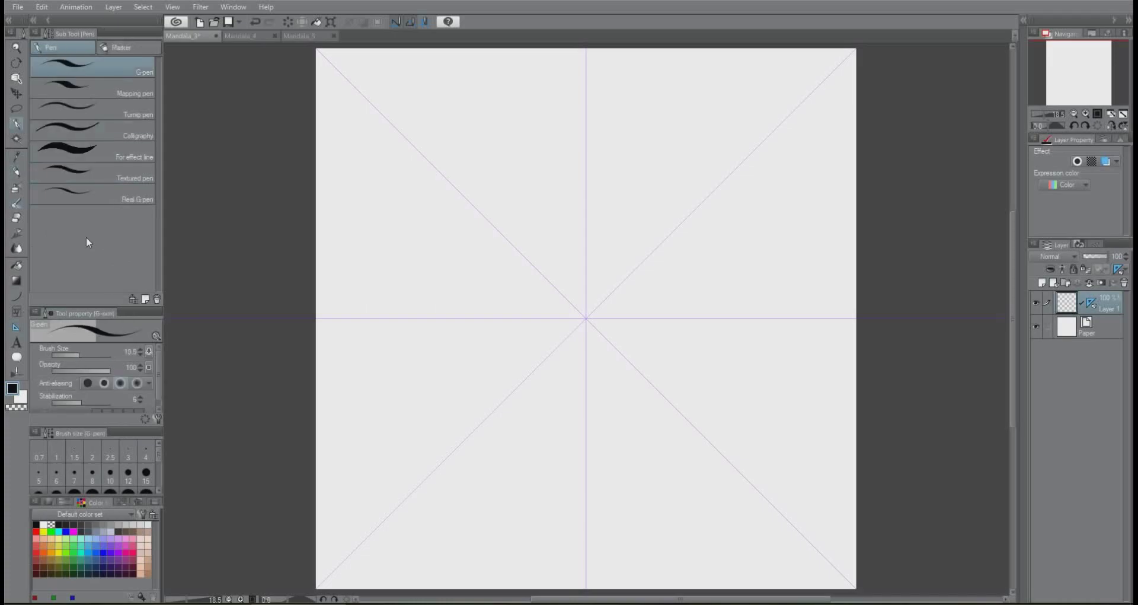
Draw a wavy four-armed motif around the symmetry centre with the G-pen, giving each arm two forked finger-like loops.
{"action": "mouse_move", "coordinate": [555, 311]}
{"action": "left_mouse_down"}
{"action": "mouse_move", "coordinate": [574, 249]}
{"action": "mouse_move", "coordinate": [593, 332]}
{"action": "left_mouse_up"}
{"action": "scroll", "coordinate": [570, 245], "scroll_direction": "up", "scroll_amount": 2}
{"action": "left_click_drag", "start_coordinate": [569, 245], "coordinate": [576, 308]}
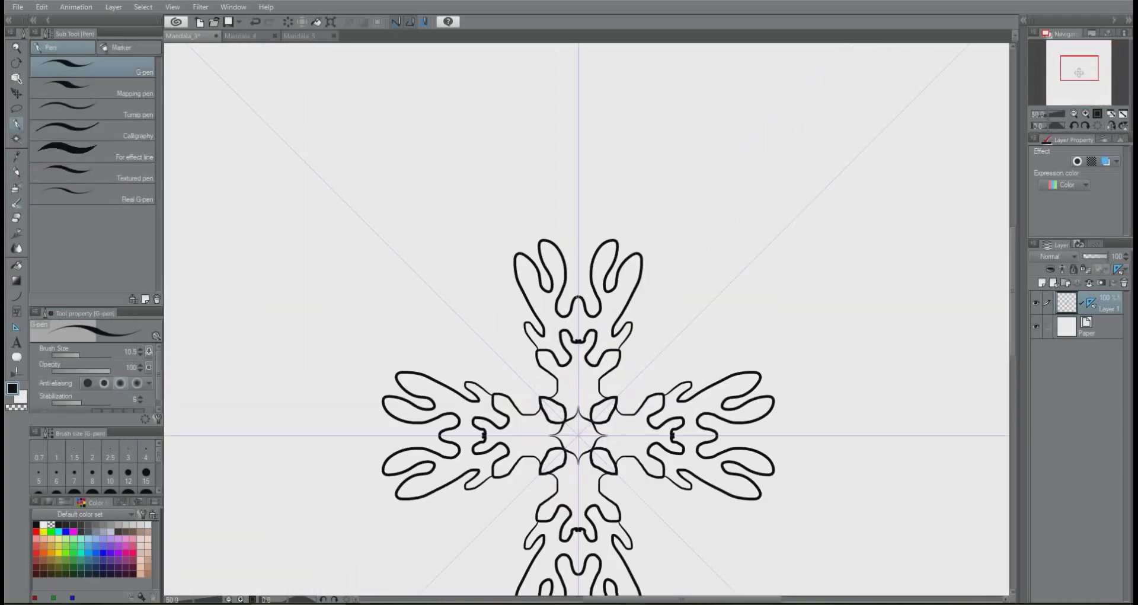
{"action": "mouse_move", "coordinate": [576, 229]}
{"action": "left_mouse_down"}
{"action": "mouse_move", "coordinate": [479, 186]}
{"action": "mouse_move", "coordinate": [534, 243]}
{"action": "mouse_move", "coordinate": [508, 241]}
{"action": "left_mouse_up"}
{"action": "key", "text": "ctrl+z"}
{"action": "key", "text": "ctrl+z"}
Extend the motif's arms with nested wavy outlines, horn-shaped side loops and an antenna-like tip, touching up the horn with the eraser.
{"action": "scroll", "coordinate": [508, 370], "scroll_direction": "up", "scroll_amount": 3}
{"action": "mouse_move", "coordinate": [508, 369]}
{"action": "left_mouse_down"}
{"action": "mouse_move", "coordinate": [477, 462]}
{"action": "mouse_move", "coordinate": [519, 504]}
{"action": "left_mouse_up"}
{"action": "left_click_drag", "start_coordinate": [486, 329], "coordinate": [569, 290]}
{"action": "scroll", "coordinate": [569, 296], "scroll_direction": "down", "scroll_amount": 3}
{"action": "scroll", "coordinate": [616, 294], "scroll_direction": "up", "scroll_amount": 3}
{"action": "mouse_move", "coordinate": [645, 321]}
{"action": "left_mouse_down"}
{"action": "mouse_move", "coordinate": [617, 294]}
{"action": "mouse_move", "coordinate": [628, 231]}
{"action": "mouse_move", "coordinate": [610, 137]}
{"action": "mouse_move", "coordinate": [640, 113]}
{"action": "left_mouse_up"}
{"action": "mouse_move", "coordinate": [563, 300]}
{"action": "left_mouse_down"}
{"action": "mouse_move", "coordinate": [560, 273]}
{"action": "mouse_move", "coordinate": [485, 172]}
{"action": "mouse_move", "coordinate": [519, 342]}
{"action": "mouse_move", "coordinate": [539, 284]}
{"action": "mouse_move", "coordinate": [516, 222]}
{"action": "left_mouse_up"}
{"action": "key", "text": "c"}
{"action": "left_click_drag", "start_coordinate": [504, 175], "coordinate": [521, 208]}
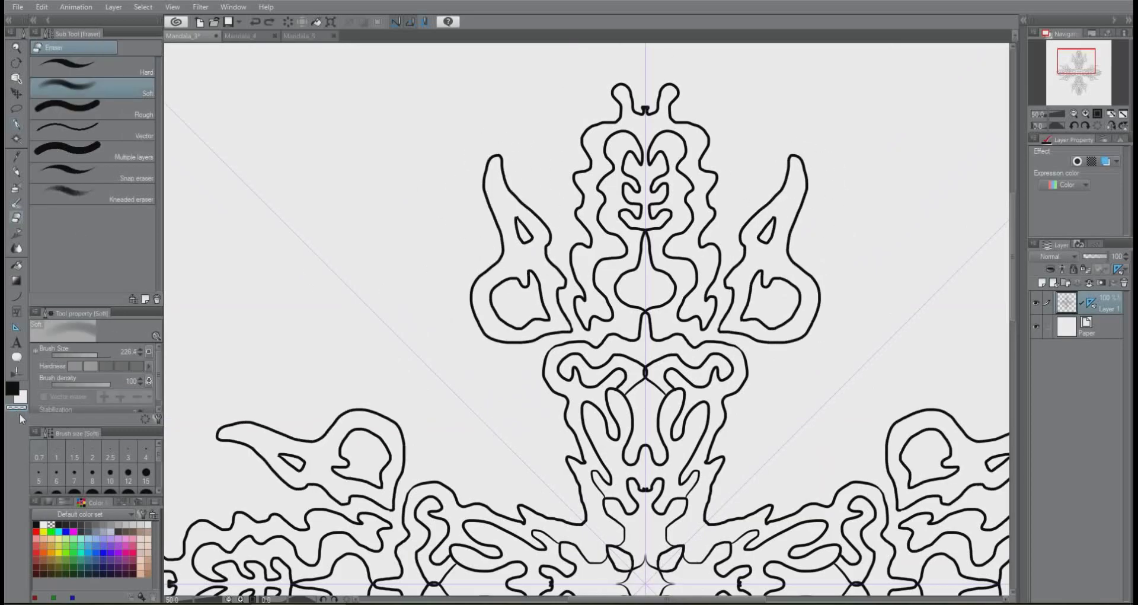
{"action": "key", "text": "c"}
Fill the diagonal gaps between the arms with wavy outlines, an eye shape with petals on the axis, and finger-like lobes.
{"action": "scroll", "coordinate": [415, 267], "scroll_direction": "down", "scroll_amount": 3}
{"action": "left_click_drag", "start_coordinate": [421, 356], "coordinate": [558, 385]}
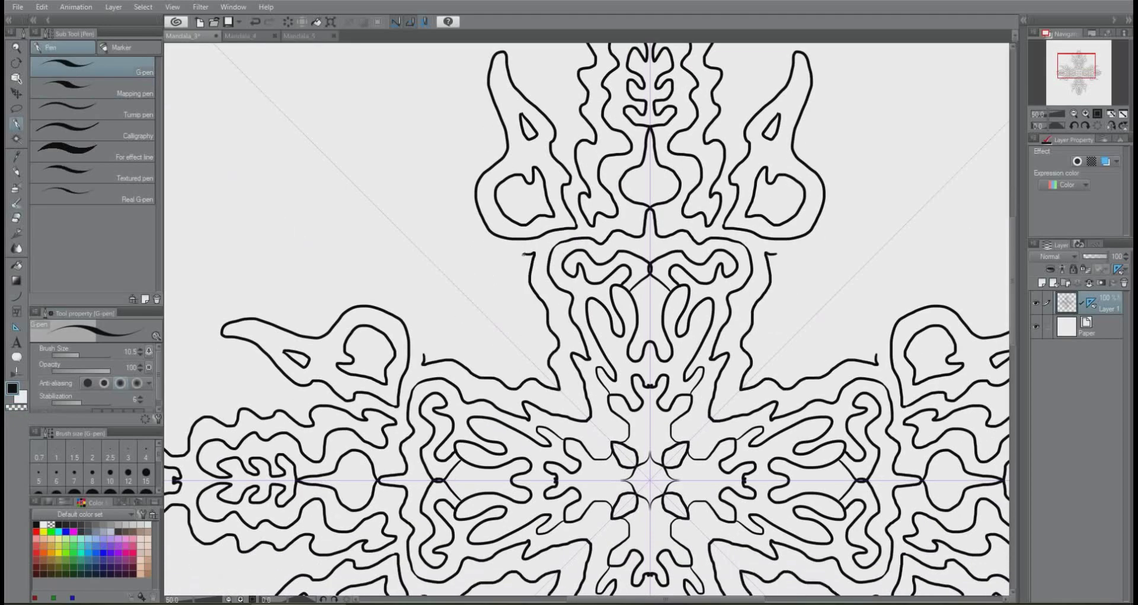
{"action": "left_click_drag", "start_coordinate": [510, 255], "coordinate": [424, 356]}
{"action": "mouse_move", "coordinate": [474, 305]}
{"action": "left_mouse_down"}
{"action": "mouse_move", "coordinate": [380, 155]}
{"action": "mouse_move", "coordinate": [358, 284]}
{"action": "left_mouse_up"}
{"action": "mouse_move", "coordinate": [477, 192]}
{"action": "left_mouse_down"}
{"action": "mouse_move", "coordinate": [451, 54]}
{"action": "mouse_move", "coordinate": [342, 172]}
{"action": "left_mouse_up"}
{"action": "left_click_drag", "start_coordinate": [439, 234], "coordinate": [409, 249]}
{"action": "mouse_move", "coordinate": [453, 279]}
{"action": "left_mouse_down"}
{"action": "mouse_move", "coordinate": [409, 238]}
{"action": "mouse_move", "coordinate": [409, 193]}
{"action": "mouse_move", "coordinate": [409, 214]}
{"action": "left_mouse_up"}
{"action": "left_click_drag", "start_coordinate": [385, 284], "coordinate": [409, 314]}
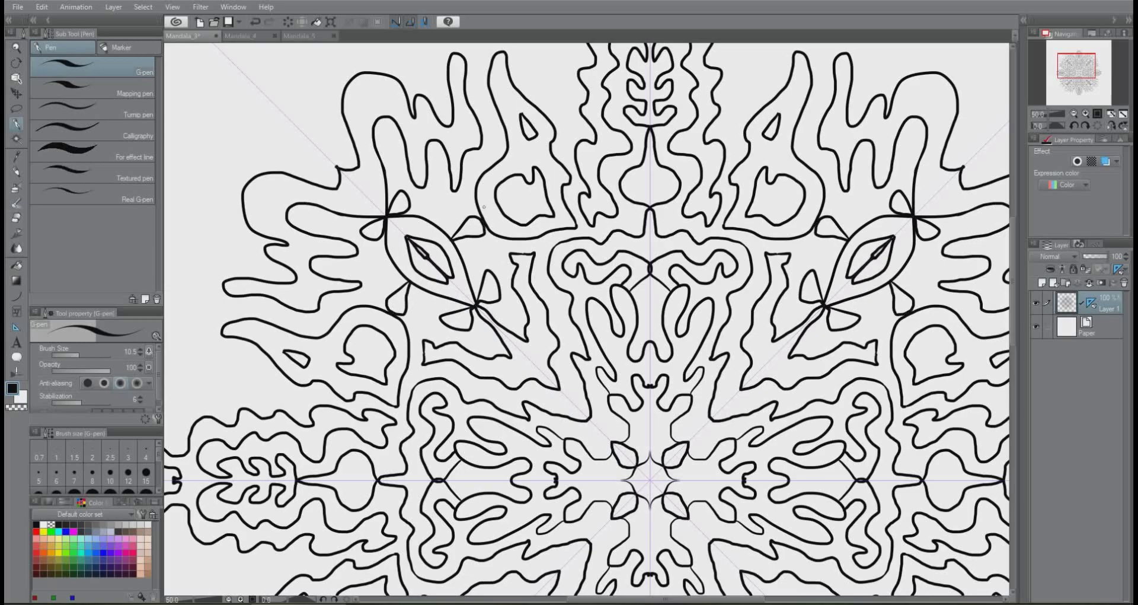
Draw a wide mushroom-shaped cap with a ring beneath it above the vertical arm, flanked by wavy side outlines.
{"action": "left_click_drag", "start_coordinate": [415, 266], "coordinate": [555, 515]}
{"action": "left_click_drag", "start_coordinate": [779, 74], "coordinate": [658, 160]}
{"action": "mouse_move", "coordinate": [681, 199]}
{"action": "left_mouse_down"}
{"action": "mouse_move", "coordinate": [731, 195]}
{"action": "mouse_move", "coordinate": [706, 278]}
{"action": "left_mouse_up"}
{"action": "left_click_drag", "start_coordinate": [789, 152], "coordinate": [781, 173]}
{"action": "left_click_drag", "start_coordinate": [789, 106], "coordinate": [762, 119]}
{"action": "key", "text": "ctrl+z"}
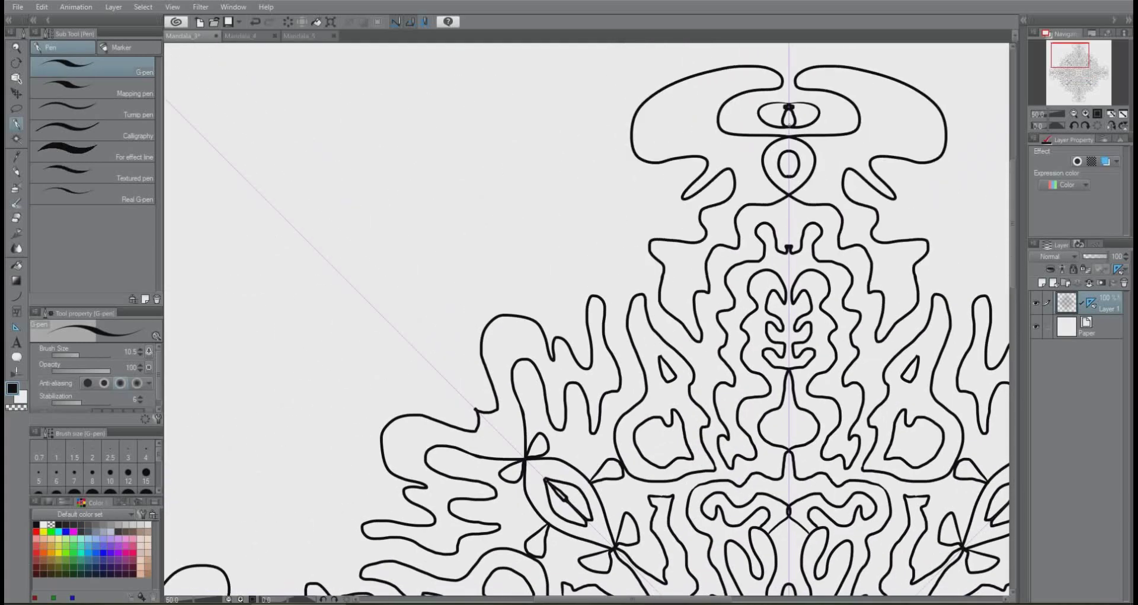
Draw curled loops and a tall rounded lobe beside the cap, plus a large curling lobe toward the canvas corner.
{"action": "mouse_move", "coordinate": [682, 198]}
{"action": "left_mouse_down"}
{"action": "mouse_move", "coordinate": [629, 178]}
{"action": "mouse_move", "coordinate": [593, 284]}
{"action": "mouse_move", "coordinate": [620, 171]}
{"action": "left_mouse_up"}
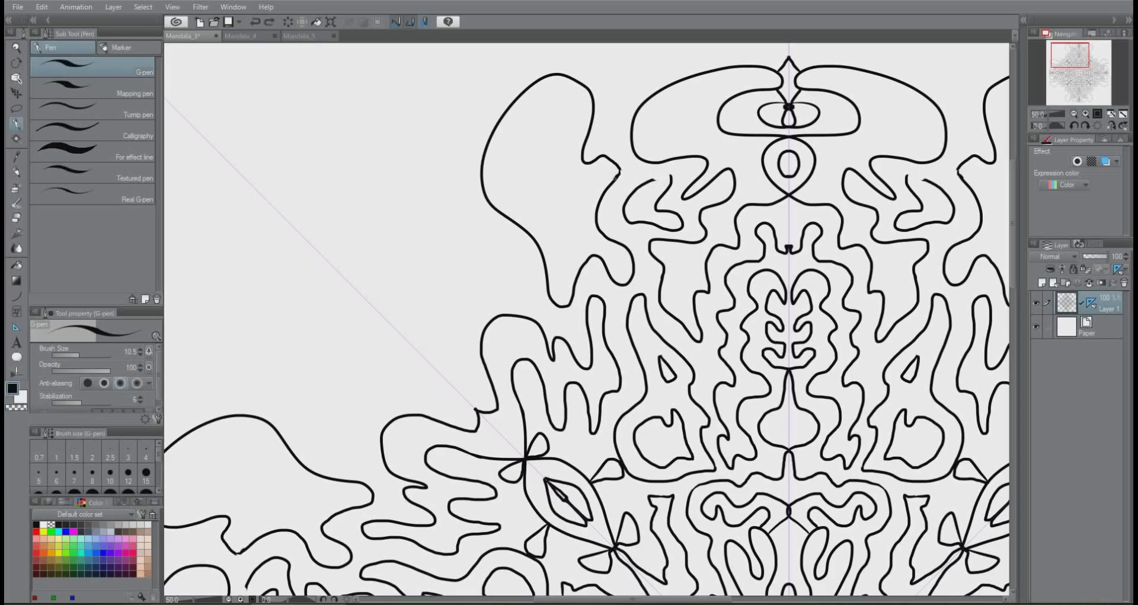
{"action": "left_click_drag", "start_coordinate": [537, 168], "coordinate": [417, 409]}
{"action": "left_click_drag", "start_coordinate": [418, 410], "coordinate": [520, 507]}
{"action": "mouse_move", "coordinate": [558, 261]}
{"action": "left_mouse_down"}
{"action": "mouse_move", "coordinate": [526, 313]}
{"action": "mouse_move", "coordinate": [527, 460]}
{"action": "mouse_move", "coordinate": [314, 249]}
{"action": "left_mouse_up"}
Draw a ring-tipped stem with petals along the corner diagonal and fill the neighbouring curl with a small loop and leaf fan.
{"action": "mouse_move", "coordinate": [255, 178]}
{"action": "left_mouse_down"}
{"action": "mouse_move", "coordinate": [332, 128]}
{"action": "mouse_move", "coordinate": [166, 136]}
{"action": "left_mouse_up"}
{"action": "left_click_drag", "start_coordinate": [279, 214], "coordinate": [290, 222]}
{"action": "mouse_move", "coordinate": [330, 261]}
{"action": "left_mouse_down"}
{"action": "mouse_move", "coordinate": [513, 443]}
{"action": "mouse_move", "coordinate": [415, 344]}
{"action": "left_mouse_up"}
{"action": "left_click_drag", "start_coordinate": [468, 160], "coordinate": [465, 155]}
{"action": "mouse_move", "coordinate": [474, 317]}
{"action": "left_mouse_down"}
{"action": "mouse_move", "coordinate": [469, 223]}
{"action": "mouse_move", "coordinate": [424, 279]}
{"action": "left_mouse_up"}
{"action": "left_click_drag", "start_coordinate": [475, 261], "coordinate": [471, 346]}
{"action": "mouse_move", "coordinate": [330, 220]}
{"action": "left_mouse_down"}
{"action": "mouse_move", "coordinate": [362, 195]}
{"action": "mouse_move", "coordinate": [397, 279]}
{"action": "left_mouse_up"}
{"action": "mouse_move", "coordinate": [362, 234]}
{"action": "left_mouse_down"}
{"action": "mouse_move", "coordinate": [403, 237]}
{"action": "mouse_move", "coordinate": [424, 270]}
{"action": "left_mouse_up"}
Fill the canvas edge near the corner with a half loop and a V-shaped notch.
{"action": "left_click_drag", "start_coordinate": [288, 94], "coordinate": [249, 116]}
{"action": "left_click_drag", "start_coordinate": [314, 95], "coordinate": [373, 190]}
{"action": "key", "text": "ctrl+z"}
{"action": "left_click_drag", "start_coordinate": [362, 95], "coordinate": [409, 142]}
{"action": "key", "text": "ctrl+z"}
{"action": "left_click_drag", "start_coordinate": [358, 92], "coordinate": [415, 92]}
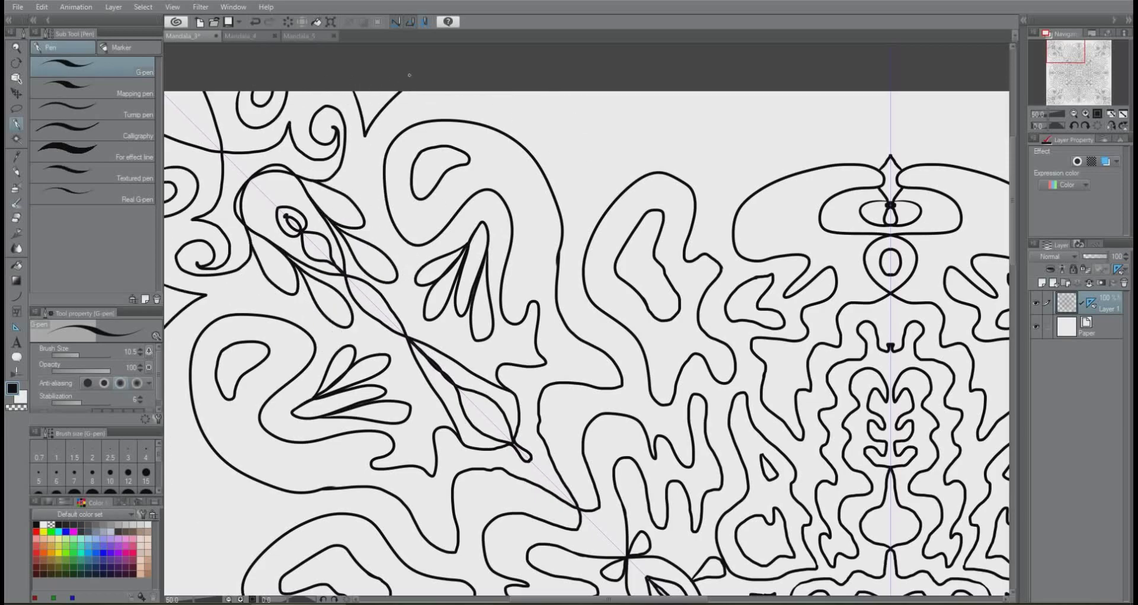
Draw a funnel-shaped leaf on a thin stem between the corner curl and the tall rounded lobe.
{"action": "mouse_move", "coordinate": [584, 173]}
{"action": "left_mouse_down"}
{"action": "mouse_move", "coordinate": [575, 210]}
{"action": "mouse_move", "coordinate": [583, 160]}
{"action": "mouse_move", "coordinate": [581, 191]}
{"action": "left_mouse_up"}
{"action": "key", "text": "ctrl+z"}
{"action": "left_click_drag", "start_coordinate": [603, 125], "coordinate": [514, 147]}
{"action": "key", "text": "ctrl+z"}
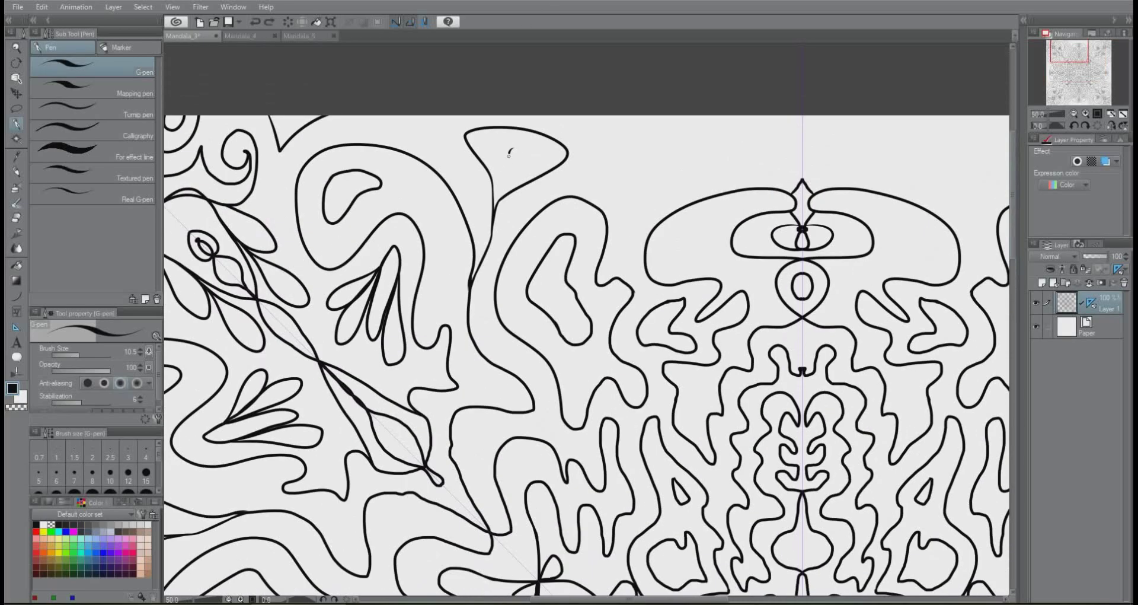
{"action": "left_click_drag", "start_coordinate": [492, 232], "coordinate": [495, 287]}
Draw an arc over the cap meeting on the vertical axis, add V-shaped notches along the canvas edge and start the side leaf.
{"action": "mouse_move", "coordinate": [584, 114]}
{"action": "left_mouse_down"}
{"action": "mouse_move", "coordinate": [738, 114]}
{"action": "mouse_move", "coordinate": [646, 169]}
{"action": "left_mouse_up"}
{"action": "key", "text": "ctrl+z"}
{"action": "left_click_drag", "start_coordinate": [646, 169], "coordinate": [803, 154]}
{"action": "left_click_drag", "start_coordinate": [769, 114], "coordinate": [803, 154]}
{"action": "left_click_drag", "start_coordinate": [661, 115], "coordinate": [713, 114]}
{"action": "mouse_move", "coordinate": [642, 177]}
{"action": "left_mouse_down"}
{"action": "mouse_move", "coordinate": [664, 206]}
{"action": "mouse_move", "coordinate": [643, 176]}
{"action": "left_mouse_up"}
Add small petals between the funnel-shaped leaf and the arc, and a row of rounded beads under the arc.
{"action": "left_click_drag", "start_coordinate": [647, 170], "coordinate": [700, 199]}
{"action": "key", "text": "ctrl+z"}
{"action": "mouse_move", "coordinate": [644, 178]}
{"action": "left_mouse_down"}
{"action": "mouse_move", "coordinate": [577, 169]}
{"action": "mouse_move", "coordinate": [577, 195]}
{"action": "left_mouse_up"}
{"action": "key", "text": "ctrl+z"}
{"action": "left_click_drag", "start_coordinate": [568, 154], "coordinate": [567, 166]}
{"action": "mouse_move", "coordinate": [700, 180]}
{"action": "left_mouse_down"}
{"action": "mouse_move", "coordinate": [744, 183]}
{"action": "mouse_move", "coordinate": [778, 157]}
{"action": "left_mouse_up"}
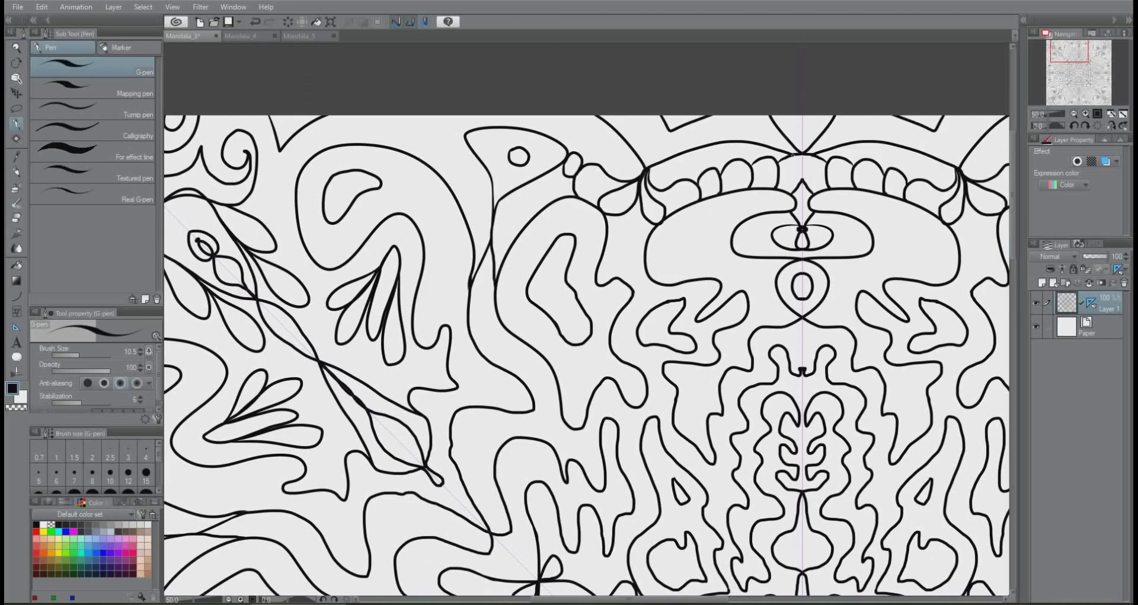
On the Mandala_4 canvas, place a symmetrical ruler through the centre and select the G-pen at brush size 10.
{"action": "key", "text": "ctrl+0"}
{"action": "scroll", "coordinate": [754, 330], "scroll_direction": "up", "scroll_amount": 2}
{"action": "key", "text": "ctrl+0"}
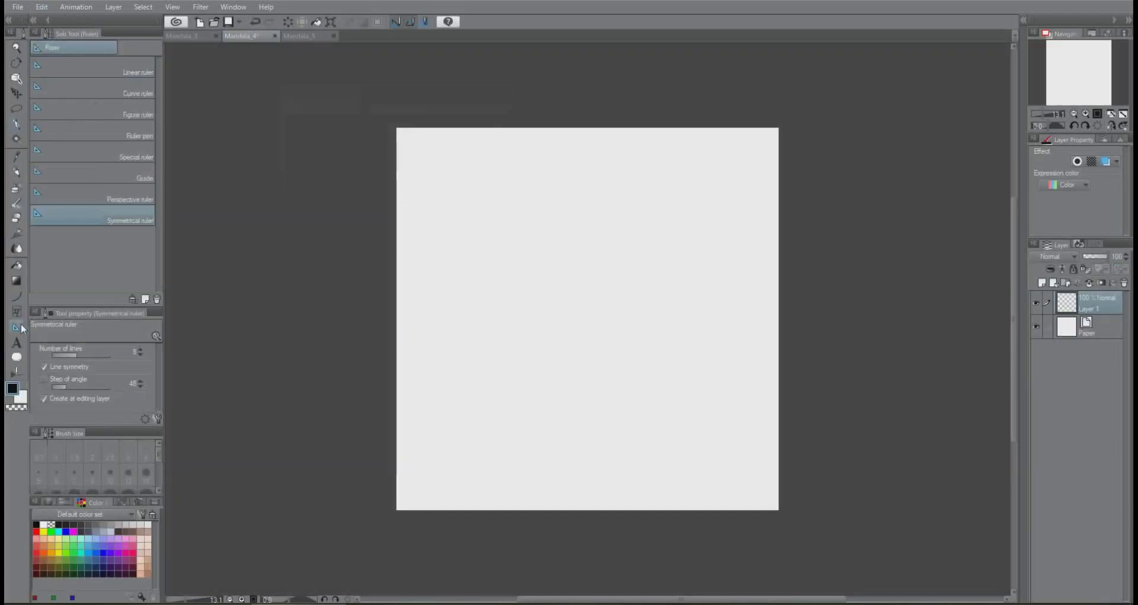
{"action": "key", "text": "ctrl+0"}
{"action": "left_click", "coordinate": [16, 123]}
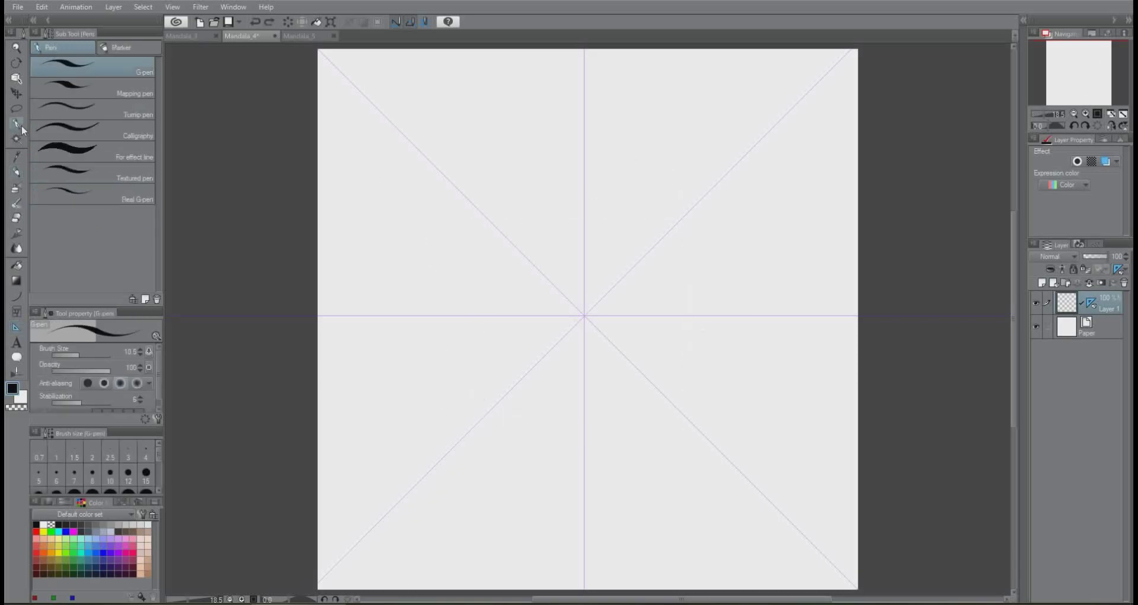
{"action": "left_click", "coordinate": [81, 70]}
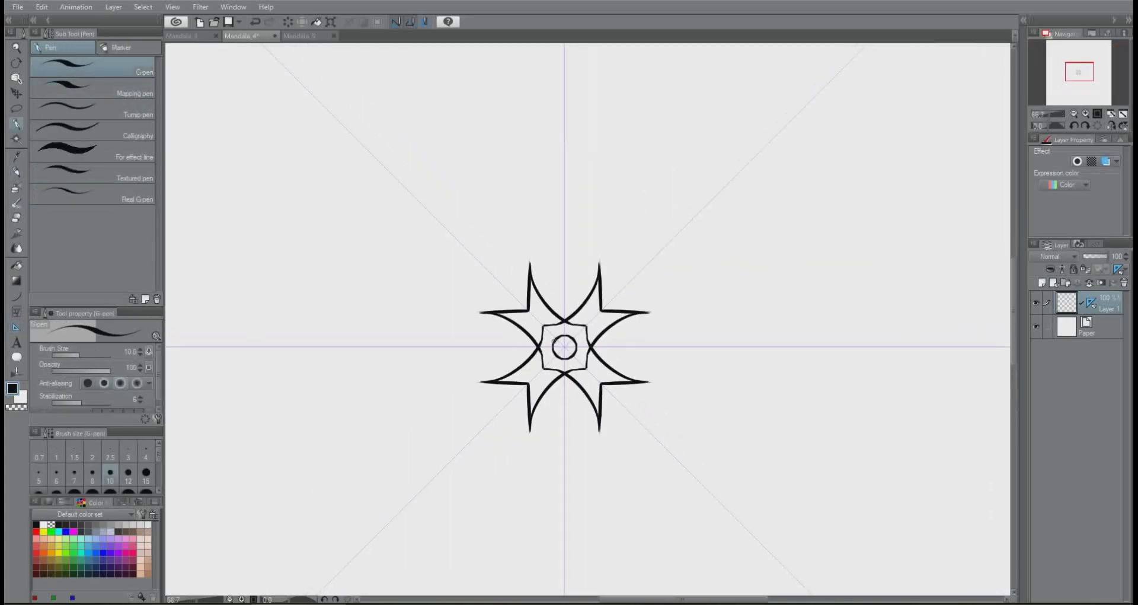
Build flowing petals, flower-like curls and a pair of long curved horns outward from the central star.
{"action": "scroll", "coordinate": [506, 246], "scroll_direction": "up", "scroll_amount": 5}
{"action": "mouse_move", "coordinate": [532, 292]}
{"action": "left_mouse_down"}
{"action": "mouse_move", "coordinate": [526, 224]}
{"action": "mouse_move", "coordinate": [508, 249]}
{"action": "mouse_move", "coordinate": [525, 276]}
{"action": "mouse_move", "coordinate": [498, 386]}
{"action": "mouse_move", "coordinate": [572, 409]}
{"action": "mouse_move", "coordinate": [572, 309]}
{"action": "mouse_move", "coordinate": [572, 379]}
{"action": "mouse_move", "coordinate": [457, 436]}
{"action": "mouse_move", "coordinate": [422, 351]}
{"action": "mouse_move", "coordinate": [298, 222]}
{"action": "mouse_move", "coordinate": [415, 255]}
{"action": "mouse_move", "coordinate": [422, 338]}
{"action": "left_mouse_up"}
{"action": "left_click_drag", "start_coordinate": [499, 189], "coordinate": [580, 287]}
{"action": "mouse_move", "coordinate": [524, 320]}
{"action": "left_mouse_down"}
{"action": "mouse_move", "coordinate": [571, 269]}
{"action": "mouse_move", "coordinate": [649, 326]}
{"action": "mouse_move", "coordinate": [185, 555]}
{"action": "mouse_move", "coordinate": [563, 167]}
{"action": "left_mouse_up"}
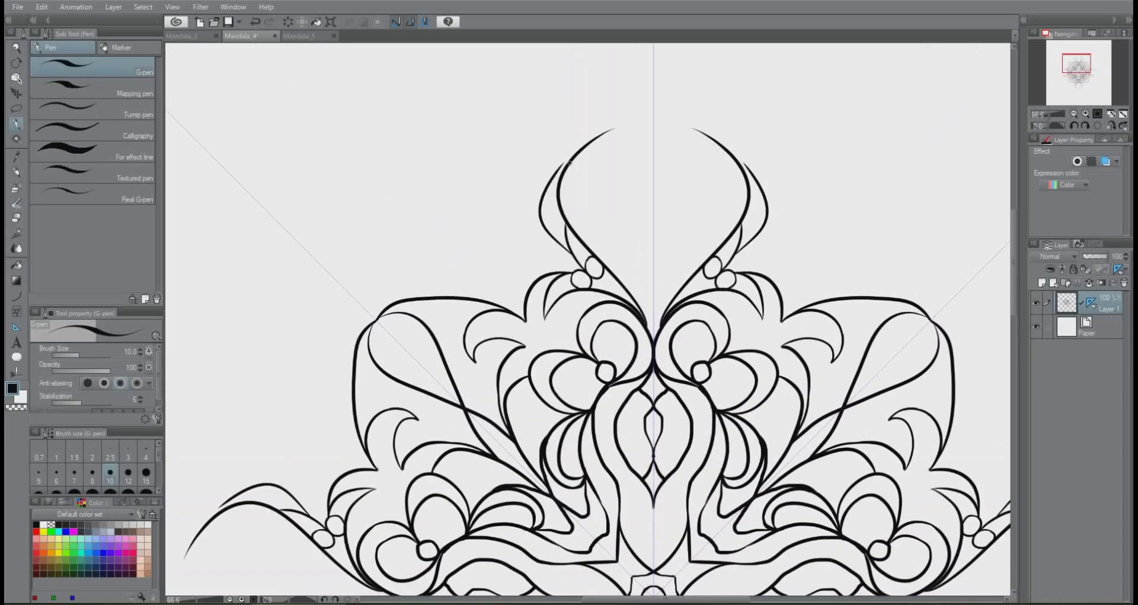
Add feather strokes along the outside of the horns, and hooked tips with pointed leaves between them.
{"action": "left_click_drag", "start_coordinate": [329, 474], "coordinate": [225, 502]}
{"action": "mouse_move", "coordinate": [564, 172]}
{"action": "left_mouse_down"}
{"action": "mouse_move", "coordinate": [537, 276]}
{"action": "mouse_move", "coordinate": [524, 246]}
{"action": "mouse_move", "coordinate": [520, 297]}
{"action": "left_mouse_up"}
{"action": "mouse_move", "coordinate": [617, 127]}
{"action": "left_mouse_down"}
{"action": "mouse_move", "coordinate": [604, 198]}
{"action": "mouse_move", "coordinate": [621, 219]}
{"action": "left_mouse_up"}
{"action": "left_click_drag", "start_coordinate": [622, 169], "coordinate": [640, 274]}
{"action": "left_click_drag", "start_coordinate": [640, 274], "coordinate": [654, 217]}
{"action": "left_click_drag", "start_coordinate": [622, 167], "coordinate": [653, 217]}
{"action": "key", "text": "ctrl+z"}
{"action": "mouse_move", "coordinate": [617, 127]}
{"action": "left_mouse_down"}
{"action": "mouse_move", "coordinate": [639, 157]}
{"action": "mouse_move", "coordinate": [621, 164]}
{"action": "left_mouse_up"}
{"action": "key", "text": "ctrl+z"}
{"action": "mouse_move", "coordinate": [621, 218]}
{"action": "left_mouse_down"}
{"action": "mouse_move", "coordinate": [591, 239]}
{"action": "mouse_move", "coordinate": [602, 139]}
{"action": "left_mouse_up"}
{"action": "key", "text": "ctrl+z"}
{"action": "key", "text": "ctrl+z"}
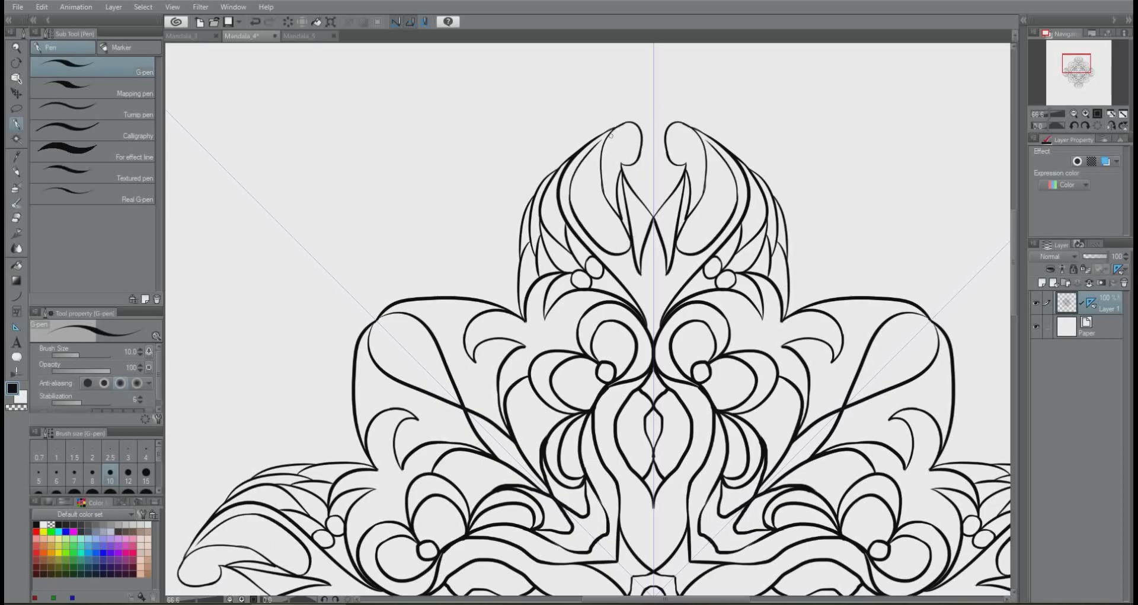
Top the horned crown with a teardrop inside a triangle on the vertical axis and add curved shoulder lines.
{"action": "mouse_move", "coordinate": [640, 273]}
{"action": "left_mouse_down"}
{"action": "mouse_move", "coordinate": [654, 298]}
{"action": "mouse_move", "coordinate": [645, 321]}
{"action": "left_mouse_up"}
{"action": "left_click_drag", "start_coordinate": [610, 125], "coordinate": [621, 165]}
{"action": "key", "text": "ctrl+z"}
{"action": "left_click_drag", "start_coordinate": [653, 119], "coordinate": [654, 74]}
{"action": "mouse_move", "coordinate": [653, 73]}
{"action": "left_mouse_down"}
{"action": "mouse_move", "coordinate": [613, 72]}
{"action": "mouse_move", "coordinate": [650, 117]}
{"action": "left_mouse_up"}
{"action": "mouse_move", "coordinate": [653, 120]}
{"action": "left_mouse_down"}
{"action": "mouse_move", "coordinate": [572, 155]}
{"action": "mouse_move", "coordinate": [508, 251]}
{"action": "left_mouse_up"}
{"action": "key", "text": "ctrl+z"}
{"action": "key", "text": "ctrl+z"}
{"action": "left_click_drag", "start_coordinate": [580, 129], "coordinate": [546, 176]}
Draw a hooked wing curve beside the crown and fill the space below it with layered feather strokes.
{"action": "left_click_drag", "start_coordinate": [463, 237], "coordinate": [562, 273]}
{"action": "mouse_move", "coordinate": [477, 355]}
{"action": "left_mouse_down"}
{"action": "mouse_move", "coordinate": [586, 211]}
{"action": "mouse_move", "coordinate": [504, 333]}
{"action": "left_mouse_up"}
{"action": "left_click_drag", "start_coordinate": [553, 296], "coordinate": [529, 327]}
{"action": "left_click_drag", "start_coordinate": [604, 249], "coordinate": [570, 332]}
{"action": "mouse_move", "coordinate": [619, 281]}
{"action": "left_mouse_down"}
{"action": "mouse_move", "coordinate": [592, 332]}
{"action": "mouse_move", "coordinate": [621, 294]}
{"action": "left_mouse_up"}
{"action": "key", "text": "ctrl+z"}
{"action": "left_click_drag", "start_coordinate": [572, 200], "coordinate": [633, 148]}
{"action": "key", "text": "ctrl+z"}
Draw a wide arc across the diagonal axis with two circles containing small eye shapes beneath it.
{"action": "left_click_drag", "start_coordinate": [544, 169], "coordinate": [386, 261]}
{"action": "left_click_drag", "start_coordinate": [409, 243], "coordinate": [415, 244]}
{"action": "left_click_drag", "start_coordinate": [420, 308], "coordinate": [471, 352]}
{"action": "left_click_drag", "start_coordinate": [424, 270], "coordinate": [396, 275]}
{"action": "key", "text": "ctrl+z"}
{"action": "left_click_drag", "start_coordinate": [443, 319], "coordinate": [443, 320]}
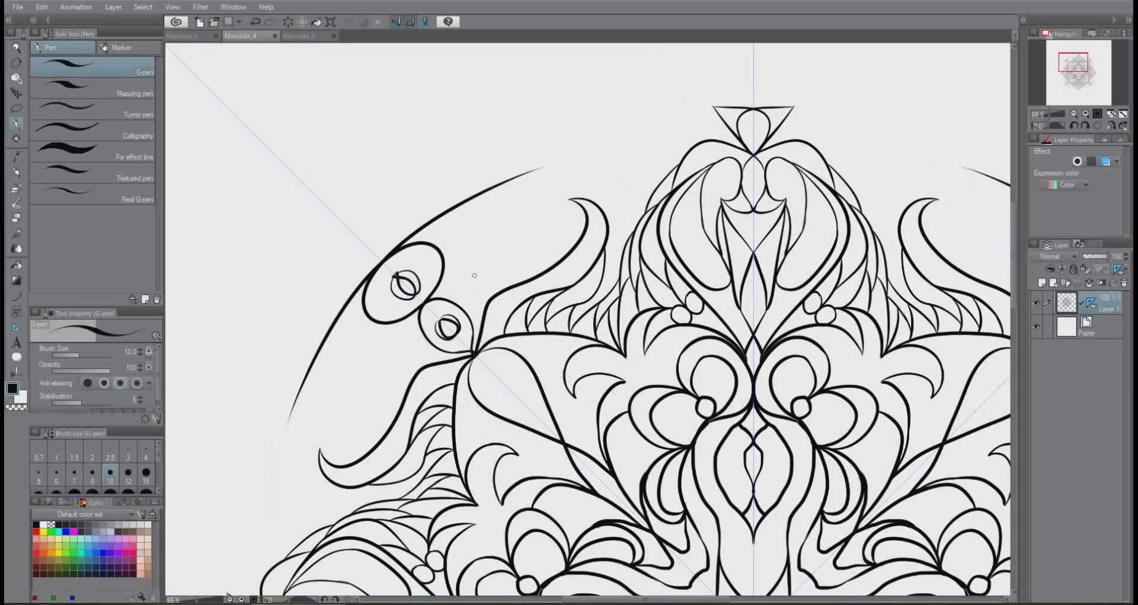
Fan long ray strokes out from the diagonal arc's peak, connect the circles along the axis and extend the outer tips.
{"action": "mouse_move", "coordinate": [385, 274]}
{"action": "left_mouse_down"}
{"action": "mouse_move", "coordinate": [311, 430]}
{"action": "mouse_move", "coordinate": [359, 396]}
{"action": "left_mouse_up"}
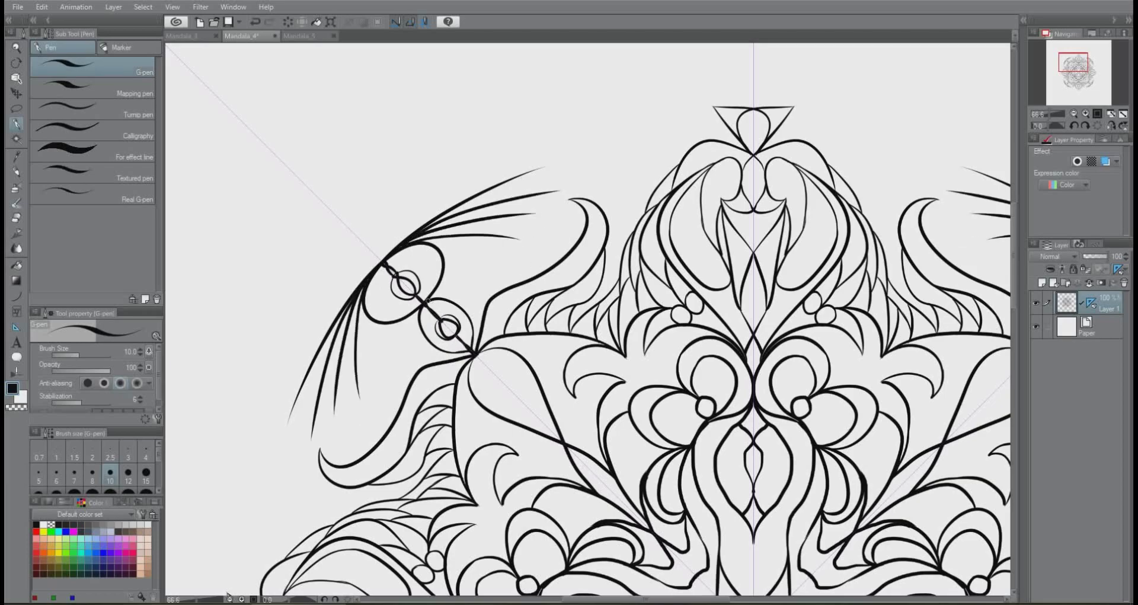
{"action": "left_click_drag", "start_coordinate": [430, 303], "coordinate": [518, 237]}
{"action": "left_click_drag", "start_coordinate": [570, 199], "coordinate": [534, 214]}
{"action": "key", "text": "ctrl+z"}
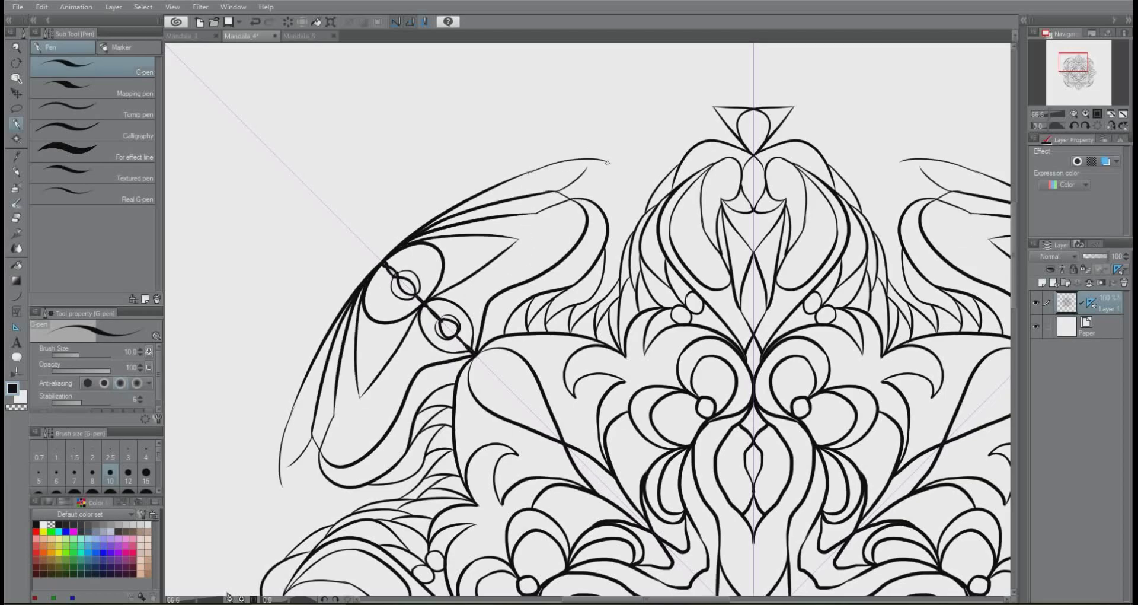
{"action": "left_click_drag", "start_coordinate": [528, 173], "coordinate": [603, 155]}
{"action": "left_click_drag", "start_coordinate": [534, 175], "coordinate": [617, 137]}
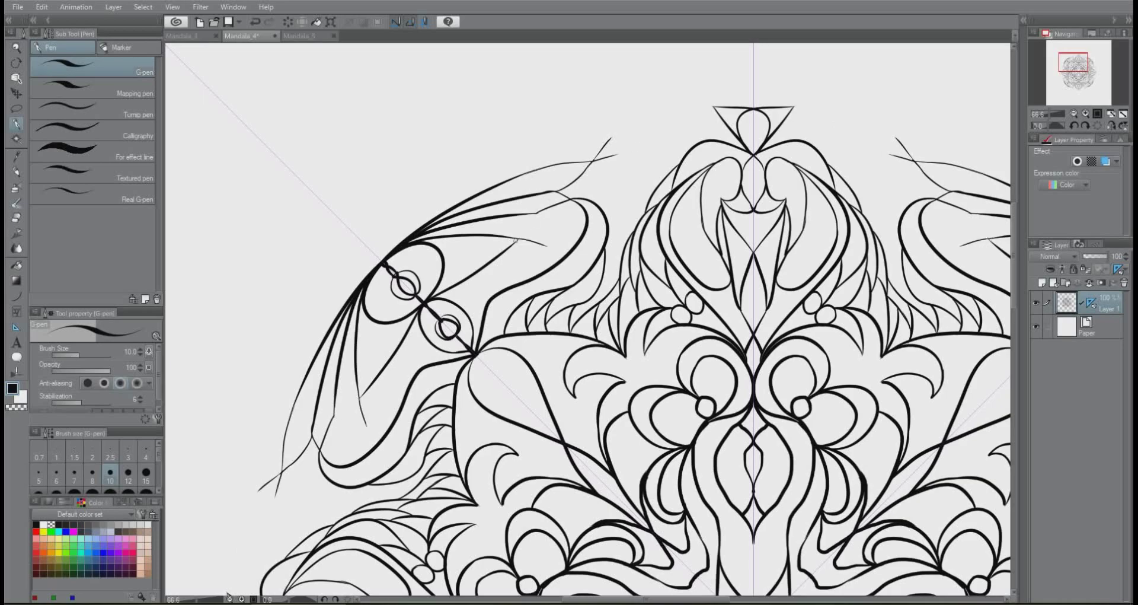
Finish the pointed rays inside the wing and carry the outer outline up to a peak above the crown's triangle.
{"action": "mouse_move", "coordinate": [551, 228]}
{"action": "left_mouse_down"}
{"action": "mouse_move", "coordinate": [517, 239]}
{"action": "mouse_move", "coordinate": [506, 287]}
{"action": "mouse_move", "coordinate": [473, 328]}
{"action": "left_mouse_up"}
{"action": "left_click_drag", "start_coordinate": [504, 285], "coordinate": [574, 357]}
{"action": "mouse_move", "coordinate": [722, 180]}
{"action": "left_mouse_down"}
{"action": "mouse_move", "coordinate": [675, 217]}
{"action": "mouse_move", "coordinate": [750, 160]}
{"action": "left_mouse_up"}
{"action": "mouse_move", "coordinate": [665, 233]}
{"action": "left_mouse_down"}
{"action": "mouse_move", "coordinate": [768, 200]}
{"action": "mouse_move", "coordinate": [824, 137]}
{"action": "left_mouse_up"}
{"action": "left_click_drag", "start_coordinate": [751, 159], "coordinate": [824, 137]}
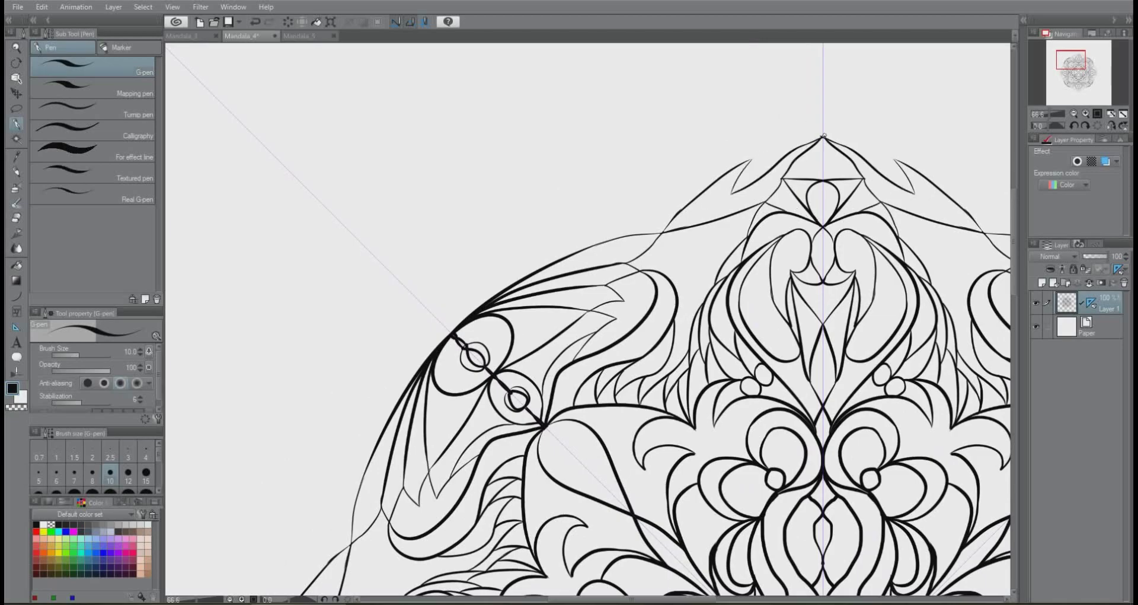
Fill the band between the outer outline and the crown with overlapping scale strokes.
{"action": "left_click_drag", "start_coordinate": [754, 285], "coordinate": [674, 403]}
{"action": "key", "text": "ctrl+z"}
{"action": "left_click_drag", "start_coordinate": [628, 354], "coordinate": [599, 442]}
{"action": "left_click_drag", "start_coordinate": [620, 344], "coordinate": [609, 378]}
{"action": "left_click_drag", "start_coordinate": [614, 345], "coordinate": [597, 405]}
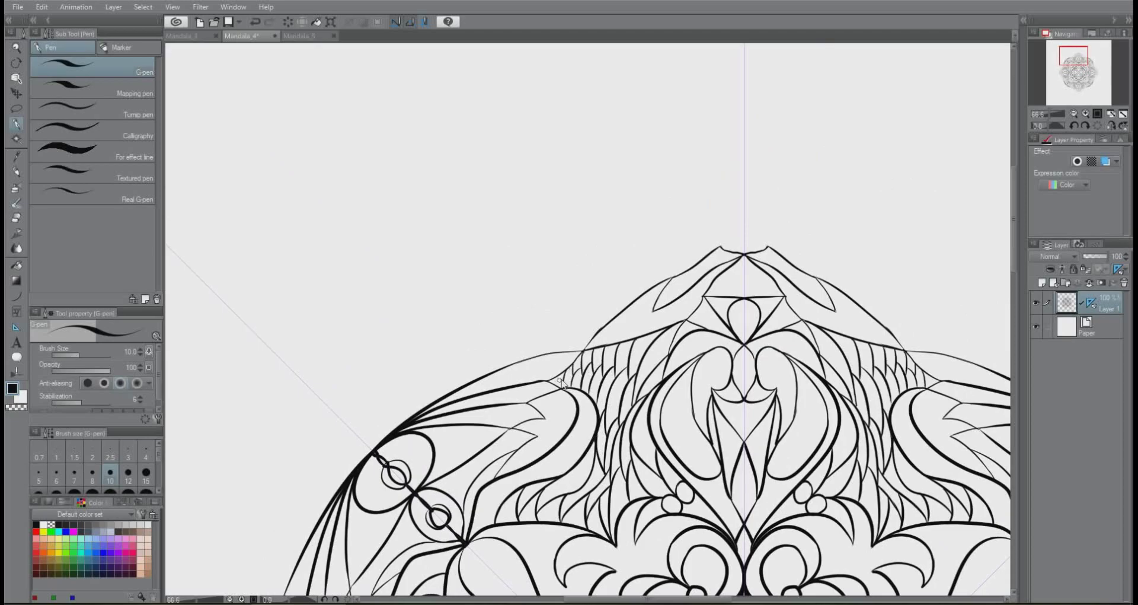
{"action": "scroll", "coordinate": [570, 411], "scroll_direction": "down", "scroll_amount": 5}
{"action": "scroll", "coordinate": [632, 210], "scroll_direction": "up", "scroll_amount": 5}
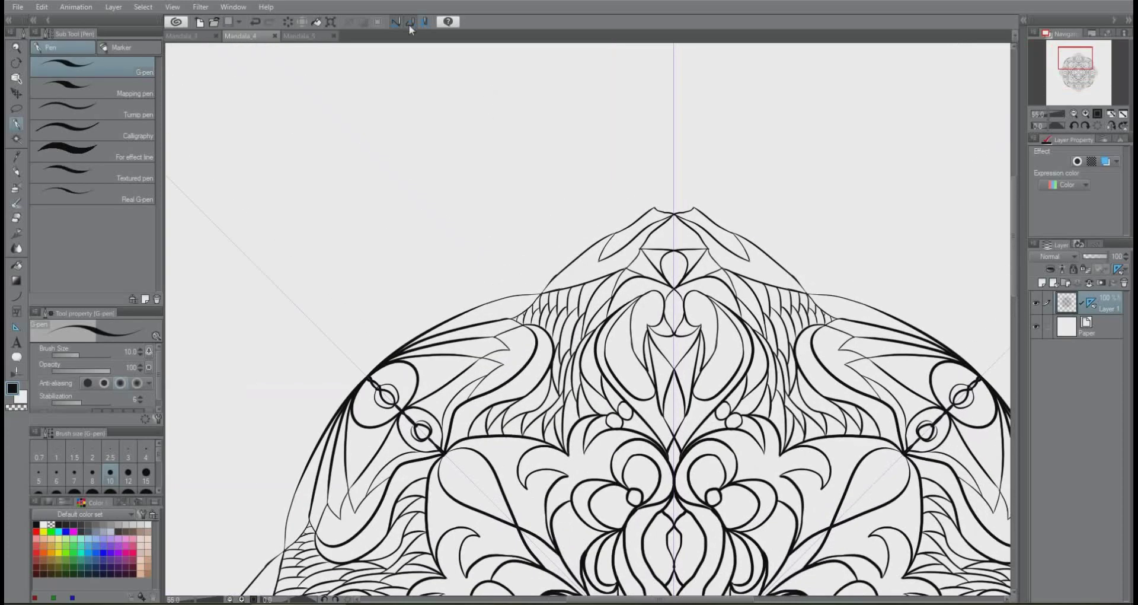
Add small loops and slim leaf shapes inside the crown's hooked tips.
{"action": "mouse_move", "coordinate": [680, 416]}
{"action": "left_mouse_down"}
{"action": "mouse_move", "coordinate": [693, 452]}
{"action": "mouse_move", "coordinate": [697, 438]}
{"action": "left_mouse_up"}
{"action": "key", "text": "ctrl+z"}
{"action": "left_click_drag", "start_coordinate": [678, 387], "coordinate": [682, 412]}
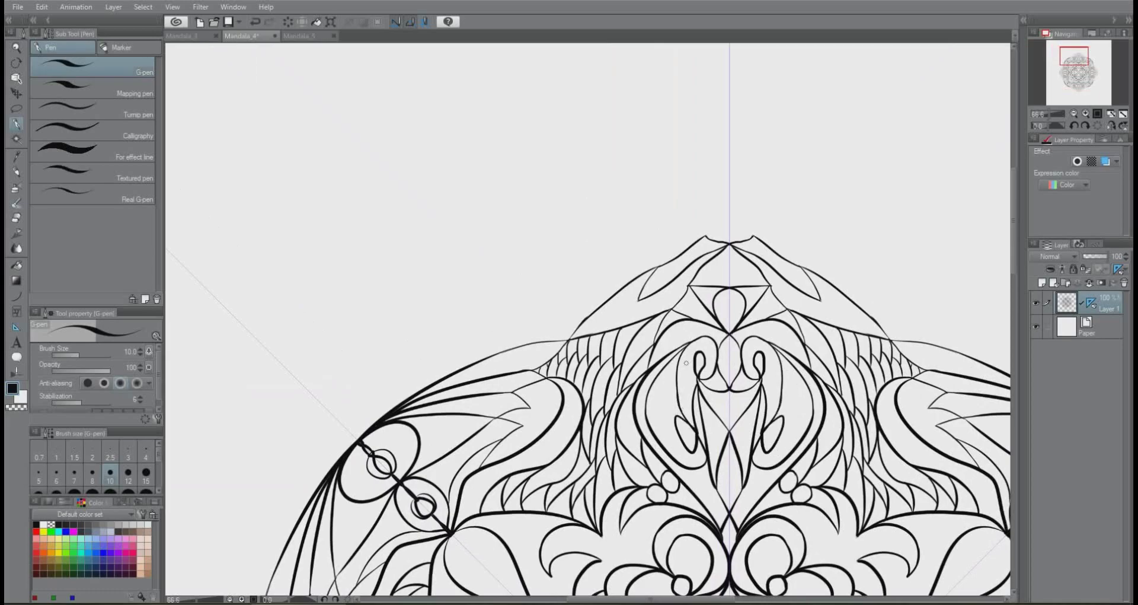
{"action": "left_click_drag", "start_coordinate": [685, 348], "coordinate": [677, 369]}
Draw a bud above the peak, flanked by looped tendrils and curved horns with small leaves inside.
{"action": "left_click_drag", "start_coordinate": [733, 240], "coordinate": [734, 174]}
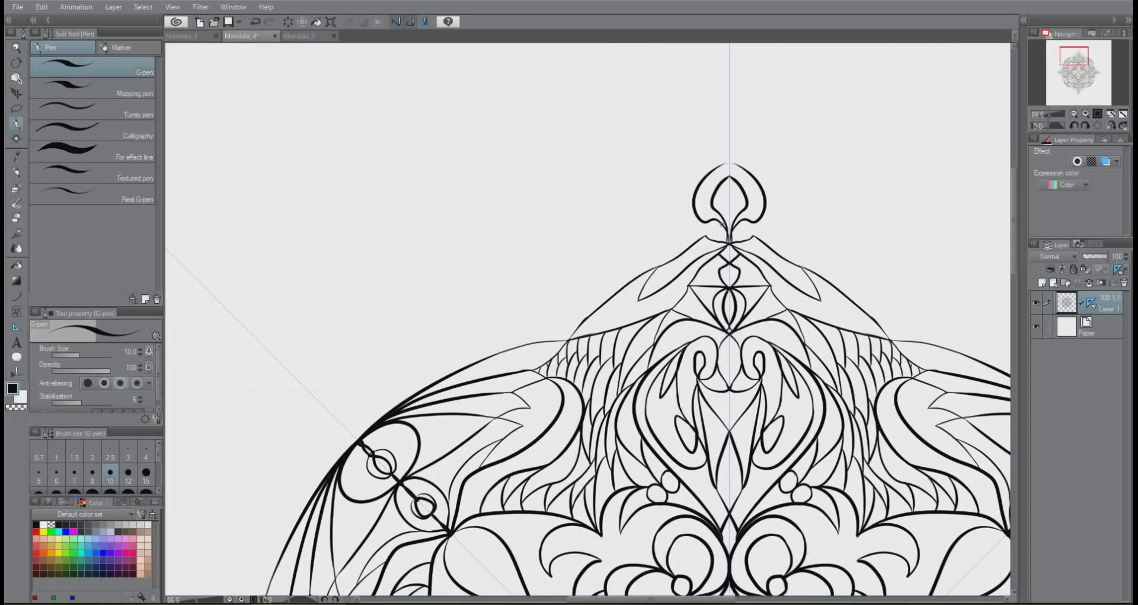
{"action": "left_click_drag", "start_coordinate": [683, 200], "coordinate": [665, 203]}
{"action": "left_click_drag", "start_coordinate": [665, 204], "coordinate": [693, 154]}
{"action": "mouse_move", "coordinate": [692, 154]}
{"action": "left_mouse_down"}
{"action": "mouse_move", "coordinate": [709, 161]}
{"action": "mouse_move", "coordinate": [573, 166]}
{"action": "mouse_move", "coordinate": [638, 180]}
{"action": "left_mouse_up"}
{"action": "left_click_drag", "start_coordinate": [693, 153], "coordinate": [684, 145]}
{"action": "left_click_drag", "start_coordinate": [682, 146], "coordinate": [686, 142]}
{"action": "left_click_drag", "start_coordinate": [672, 201], "coordinate": [664, 234]}
Draw the curves that join the upper horns to the sloping outline on each side of the peak.
{"action": "mouse_move", "coordinate": [638, 180]}
{"action": "left_mouse_down"}
{"action": "mouse_move", "coordinate": [640, 258]}
{"action": "mouse_move", "coordinate": [574, 339]}
{"action": "left_mouse_up"}
{"action": "key", "text": "ctrl+z"}
{"action": "left_click_drag", "start_coordinate": [608, 255], "coordinate": [566, 342]}
{"action": "left_click_drag", "start_coordinate": [639, 177], "coordinate": [640, 259]}
{"action": "left_click_drag", "start_coordinate": [511, 264], "coordinate": [589, 285]}
{"action": "mouse_move", "coordinate": [718, 280]}
{"action": "left_mouse_down"}
{"action": "mouse_move", "coordinate": [514, 271]}
{"action": "mouse_move", "coordinate": [599, 244]}
{"action": "mouse_move", "coordinate": [562, 349]}
{"action": "left_mouse_up"}
{"action": "key", "text": "ctrl+z"}
Draw hooked, wave-like curls sweeping from the sides of the horns down to the diagonal axis.
{"action": "mouse_move", "coordinate": [588, 244]}
{"action": "left_mouse_down"}
{"action": "mouse_move", "coordinate": [630, 291]}
{"action": "mouse_move", "coordinate": [415, 396]}
{"action": "left_mouse_up"}
{"action": "left_click_drag", "start_coordinate": [409, 441], "coordinate": [329, 592]}
{"action": "left_click_drag", "start_coordinate": [450, 383], "coordinate": [380, 426]}
{"action": "mouse_move", "coordinate": [486, 371]}
{"action": "left_mouse_down"}
{"action": "mouse_move", "coordinate": [426, 422]}
{"action": "mouse_move", "coordinate": [433, 309]}
{"action": "left_mouse_up"}
{"action": "key", "text": "ctrl+z"}
{"action": "left_click_drag", "start_coordinate": [383, 407], "coordinate": [444, 315]}
{"action": "mouse_move", "coordinate": [445, 315]}
{"action": "left_mouse_down"}
{"action": "mouse_move", "coordinate": [407, 364]}
{"action": "mouse_move", "coordinate": [625, 270]}
{"action": "mouse_move", "coordinate": [551, 328]}
{"action": "mouse_move", "coordinate": [622, 290]}
{"action": "left_mouse_up"}
{"action": "key", "text": "ctrl+z"}
{"action": "key", "text": "ctrl+z"}
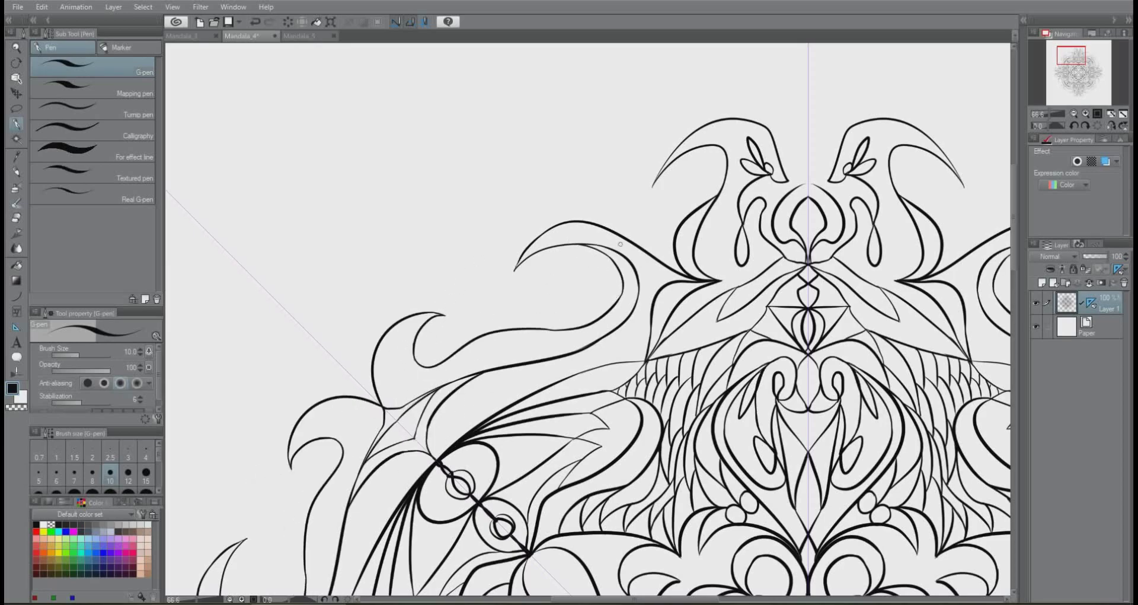
Fill the large curl with nested curved lines and build a cluster of rounded scales across its opening.
{"action": "left_click_drag", "start_coordinate": [522, 256], "coordinate": [578, 320]}
{"action": "key", "text": "ctrl+z"}
{"action": "mouse_move", "coordinate": [446, 315]}
{"action": "left_mouse_down"}
{"action": "mouse_move", "coordinate": [509, 324]}
{"action": "mouse_move", "coordinate": [470, 345]}
{"action": "left_mouse_up"}
{"action": "key", "text": "ctrl+z"}
{"action": "left_click_drag", "start_coordinate": [515, 269], "coordinate": [556, 318]}
{"action": "left_click_drag", "start_coordinate": [446, 316], "coordinate": [487, 334]}
{"action": "key", "text": "ctrl+z"}
{"action": "left_click_drag", "start_coordinate": [516, 267], "coordinate": [570, 314]}
{"action": "mouse_move", "coordinate": [449, 319]}
{"action": "left_mouse_down"}
{"action": "mouse_move", "coordinate": [498, 390]}
{"action": "mouse_move", "coordinate": [556, 356]}
{"action": "mouse_move", "coordinate": [550, 324]}
{"action": "mouse_move", "coordinate": [483, 354]}
{"action": "mouse_move", "coordinate": [518, 322]}
{"action": "left_mouse_up"}
{"action": "key", "text": "ctrl+z"}
{"action": "key", "text": "ctrl+z"}
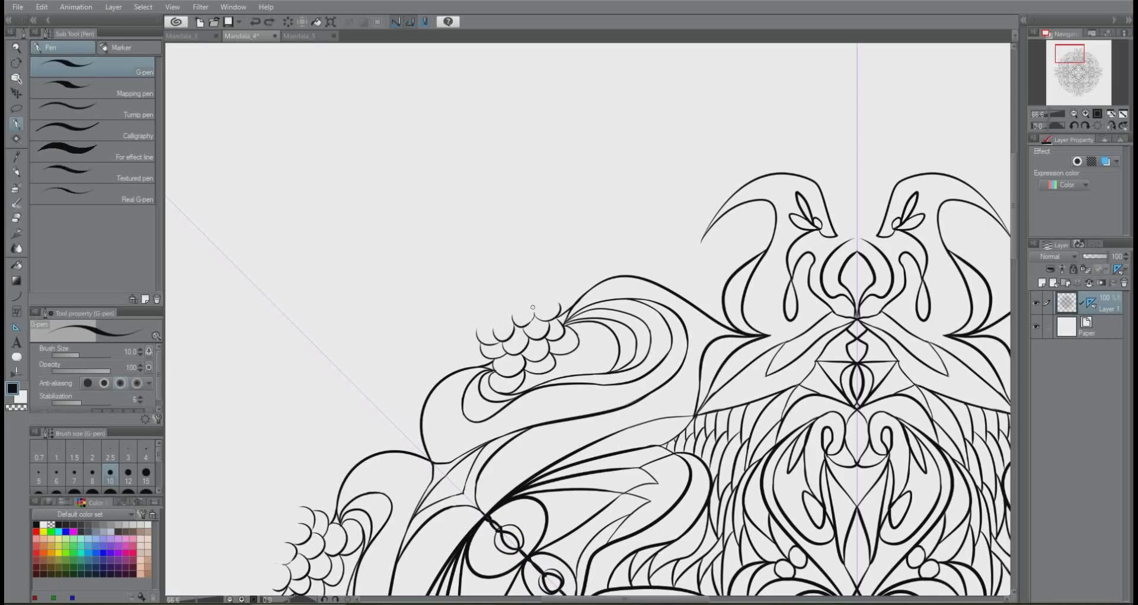
Grow pointed petals out of the scale cluster and draw a tall, curved stalk with a slim leaf inside.
{"action": "left_click_drag", "start_coordinate": [505, 261], "coordinate": [516, 325]}
{"action": "left_click_drag", "start_coordinate": [532, 234], "coordinate": [536, 317]}
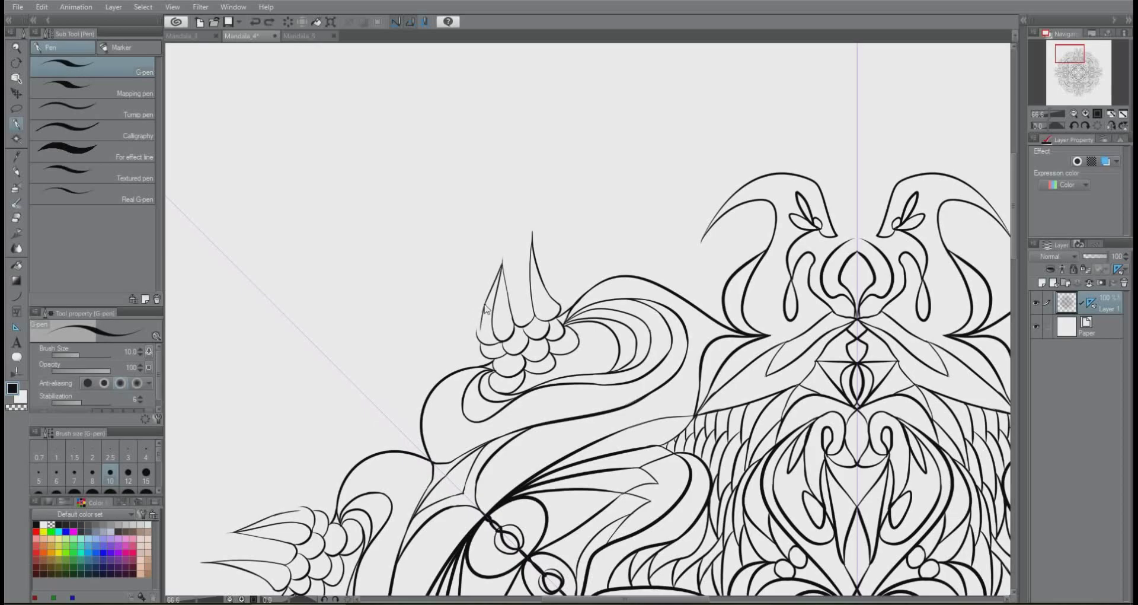
{"action": "mouse_move", "coordinate": [504, 247]}
{"action": "left_mouse_down"}
{"action": "mouse_move", "coordinate": [539, 363]}
{"action": "mouse_move", "coordinate": [562, 236]}
{"action": "mouse_move", "coordinate": [627, 142]}
{"action": "left_mouse_up"}
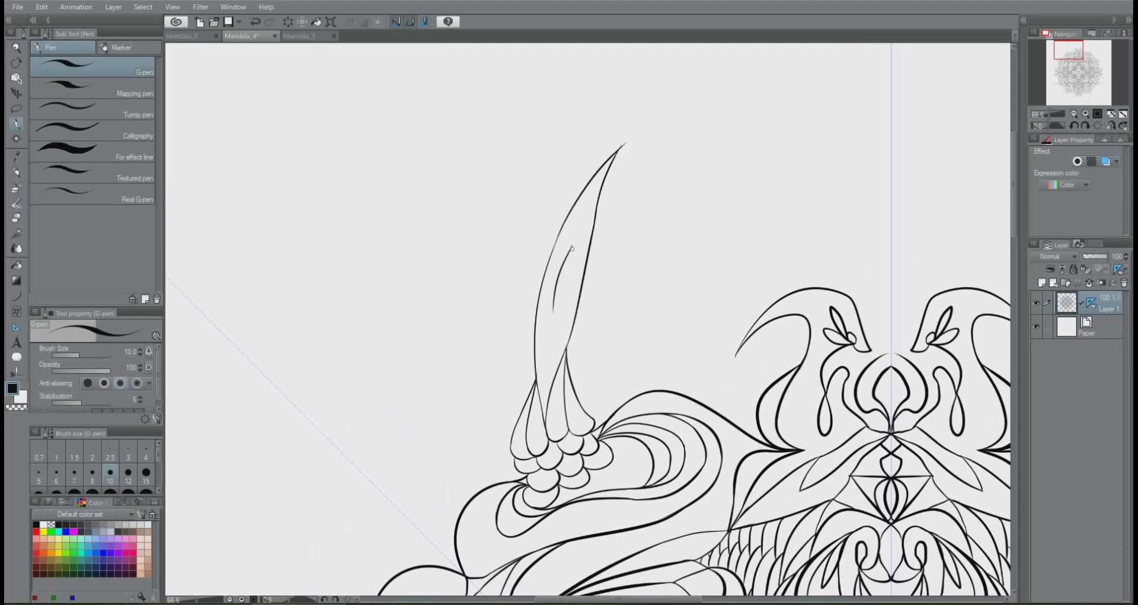
{"action": "left_click_drag", "start_coordinate": [581, 258], "coordinate": [522, 311]}
Draw a double arch from the stalk's tip toward the vertical axis, with sharp, flame-like points at its end.
{"action": "mouse_move", "coordinate": [560, 195]}
{"action": "left_mouse_down"}
{"action": "mouse_move", "coordinate": [732, 255]}
{"action": "mouse_move", "coordinate": [676, 294]}
{"action": "left_mouse_up"}
{"action": "mouse_move", "coordinate": [732, 255]}
{"action": "left_mouse_down"}
{"action": "mouse_move", "coordinate": [706, 294]}
{"action": "mouse_move", "coordinate": [765, 238]}
{"action": "mouse_move", "coordinate": [705, 294]}
{"action": "left_mouse_up"}
{"action": "key", "text": "ctrl+z"}
{"action": "mouse_move", "coordinate": [765, 235]}
{"action": "left_mouse_down"}
{"action": "mouse_move", "coordinate": [681, 344]}
{"action": "mouse_move", "coordinate": [758, 303]}
{"action": "left_mouse_up"}
{"action": "key", "text": "ctrl+z"}
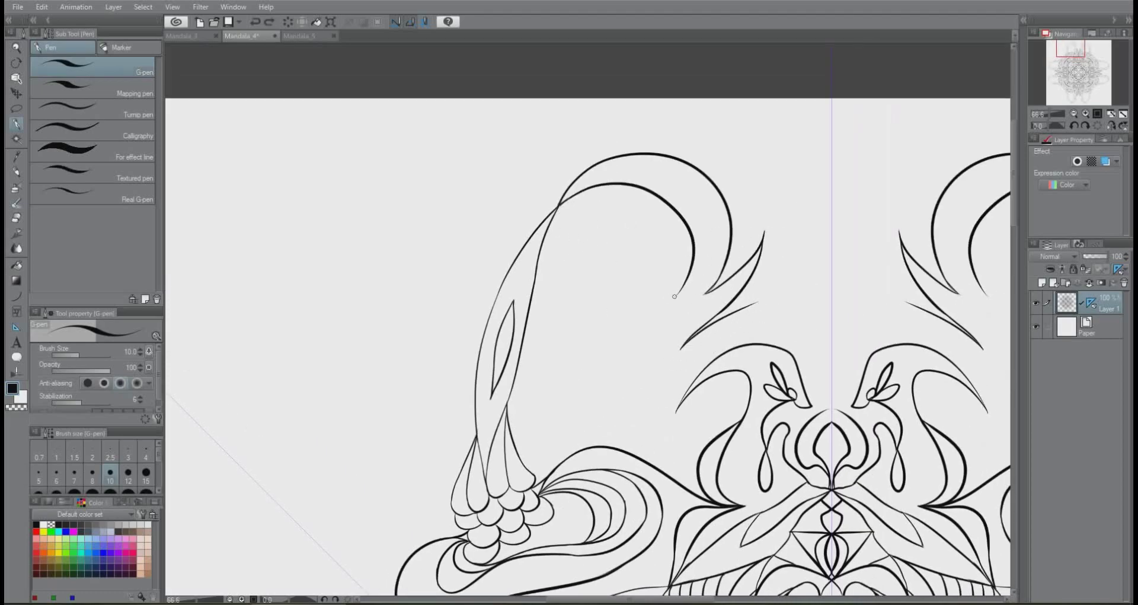
Draw flame-shaped tendrils beneath the arch and long curves running down the inner side of the stalk.
{"action": "mouse_move", "coordinate": [670, 301]}
{"action": "left_mouse_down"}
{"action": "mouse_move", "coordinate": [673, 249]}
{"action": "mouse_move", "coordinate": [639, 302]}
{"action": "left_mouse_up"}
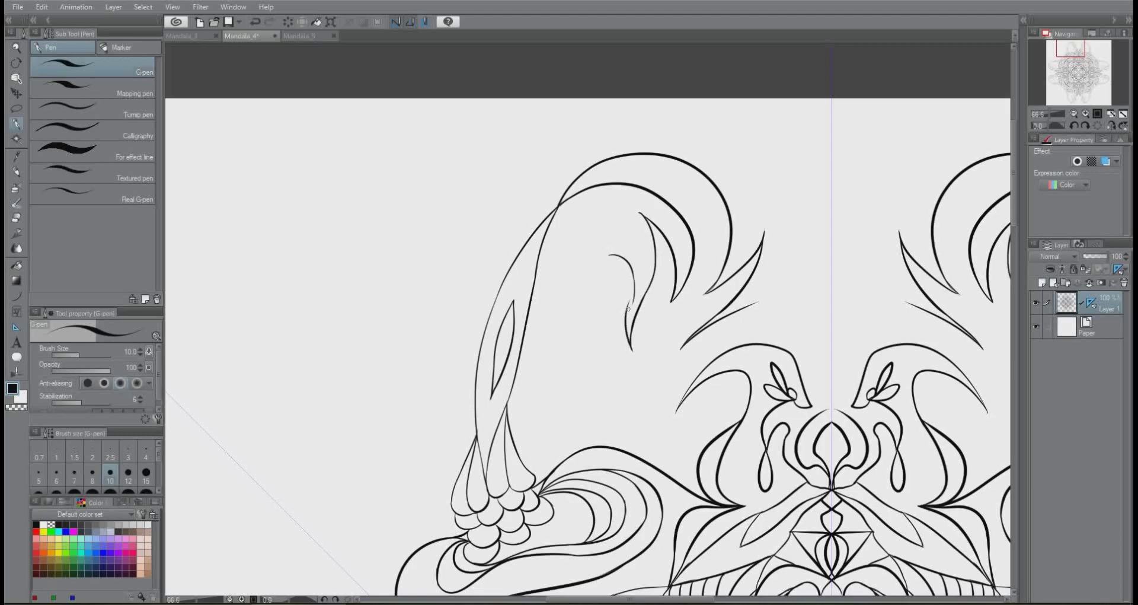
{"action": "left_click_drag", "start_coordinate": [613, 289], "coordinate": [644, 414]}
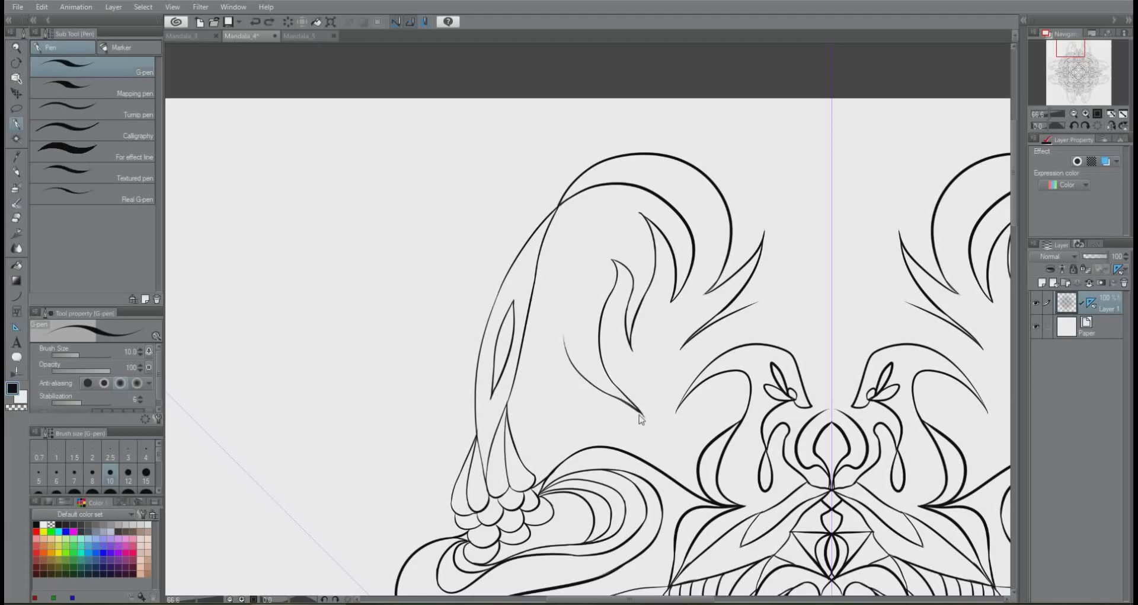
{"action": "left_click_drag", "start_coordinate": [575, 267], "coordinate": [563, 338]}
{"action": "left_click_drag", "start_coordinate": [559, 206], "coordinate": [578, 220]}
{"action": "left_click_drag", "start_coordinate": [546, 284], "coordinate": [538, 311]}
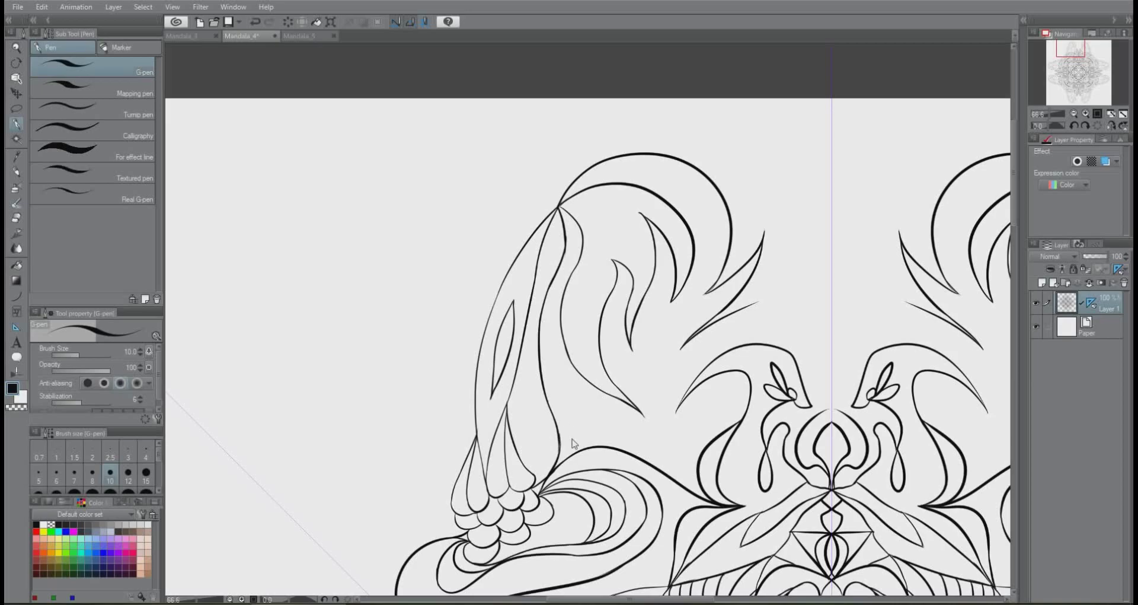
Draw a fan of pointed leaves sprouting from the stalk's tip.
{"action": "left_click_drag", "start_coordinate": [552, 116], "coordinate": [579, 172]}
{"action": "mouse_move", "coordinate": [554, 201]}
{"action": "left_mouse_down"}
{"action": "mouse_move", "coordinate": [501, 221]}
{"action": "mouse_move", "coordinate": [480, 110]}
{"action": "left_mouse_up"}
{"action": "key", "text": "ctrl+z"}
{"action": "left_click_drag", "start_coordinate": [544, 178], "coordinate": [486, 128]}
{"action": "left_click_drag", "start_coordinate": [534, 196], "coordinate": [446, 155]}
{"action": "left_click_drag", "start_coordinate": [533, 163], "coordinate": [338, 161]}
{"action": "left_click_drag", "start_coordinate": [323, 116], "coordinate": [350, 173]}
{"action": "left_click_drag", "start_coordinate": [306, 119], "coordinate": [327, 151]}
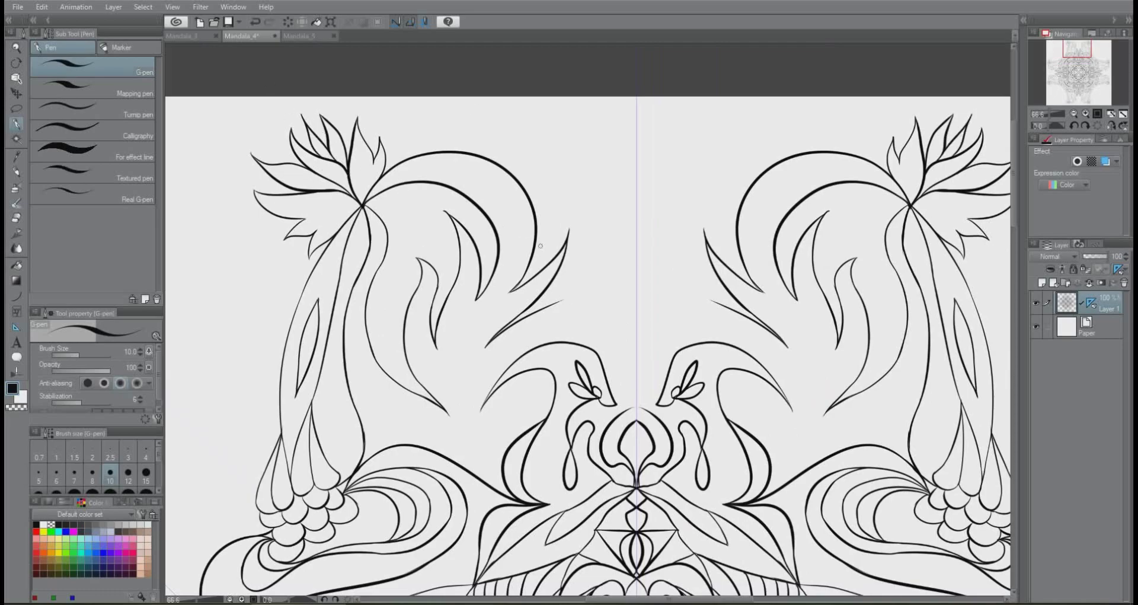
Draw arches meeting at the vertical axis above the horns and a spiky outline over the double arch, and save.
{"action": "mouse_move", "coordinate": [582, 295]}
{"action": "left_mouse_down"}
{"action": "mouse_move", "coordinate": [623, 315]}
{"action": "mouse_move", "coordinate": [630, 366]}
{"action": "left_mouse_up"}
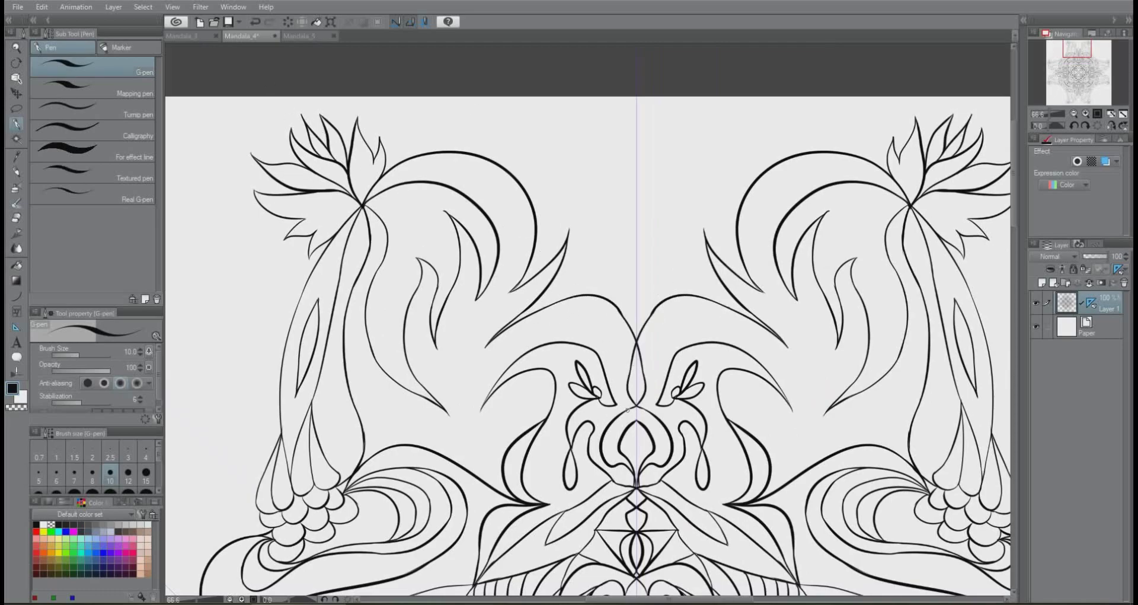
{"action": "mouse_move", "coordinate": [602, 247]}
{"action": "left_mouse_down"}
{"action": "mouse_move", "coordinate": [550, 145]}
{"action": "mouse_move", "coordinate": [413, 140]}
{"action": "left_mouse_up"}
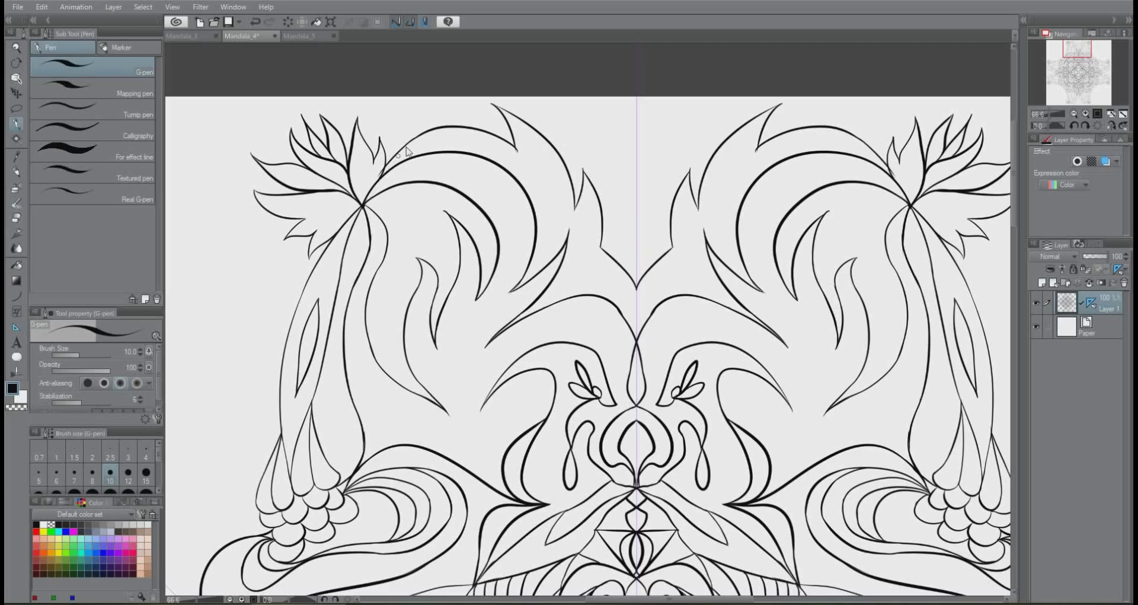
{"action": "key", "text": "ctrl+s"}
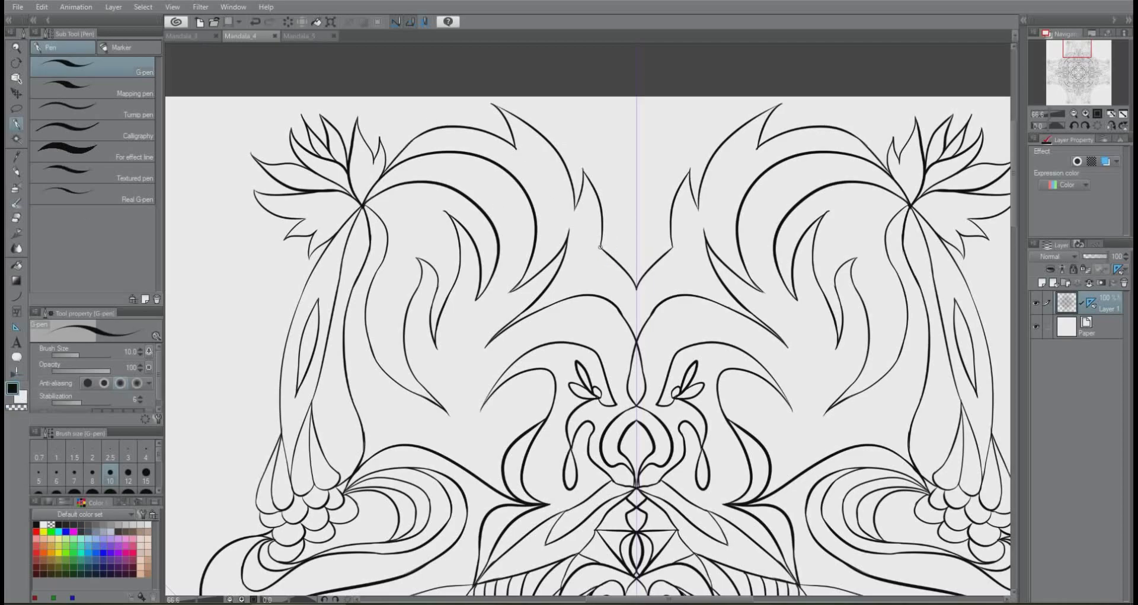
Draw a column of stacked arrowhead shapes up the vertical axis to the canvas edge and save the file.
{"action": "left_click_drag", "start_coordinate": [605, 157], "coordinate": [637, 227]}
{"action": "left_click_drag", "start_coordinate": [618, 97], "coordinate": [637, 105]}
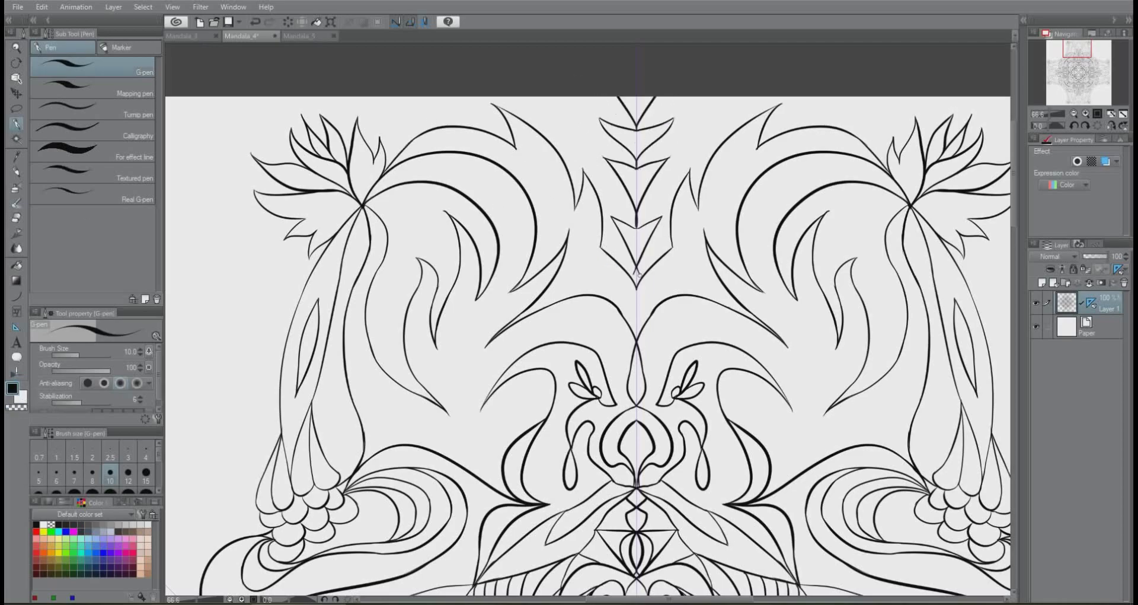
{"action": "left_click_drag", "start_coordinate": [577, 148], "coordinate": [543, 107]}
{"action": "key", "text": "ctrl+z"}
{"action": "key", "text": "ctrl+0"}
{"action": "key", "text": "ctrl+s"}
Draw a large rounded lobe on the outer side of the stalk, with a slim leaf line inside.
{"action": "scroll", "coordinate": [425, 102], "scroll_direction": "up", "scroll_amount": 5}
{"action": "left_click_drag", "start_coordinate": [443, 236], "coordinate": [592, 389]}
{"action": "key", "text": "ctrl+plus"}
{"action": "key", "text": "ctrl+y"}
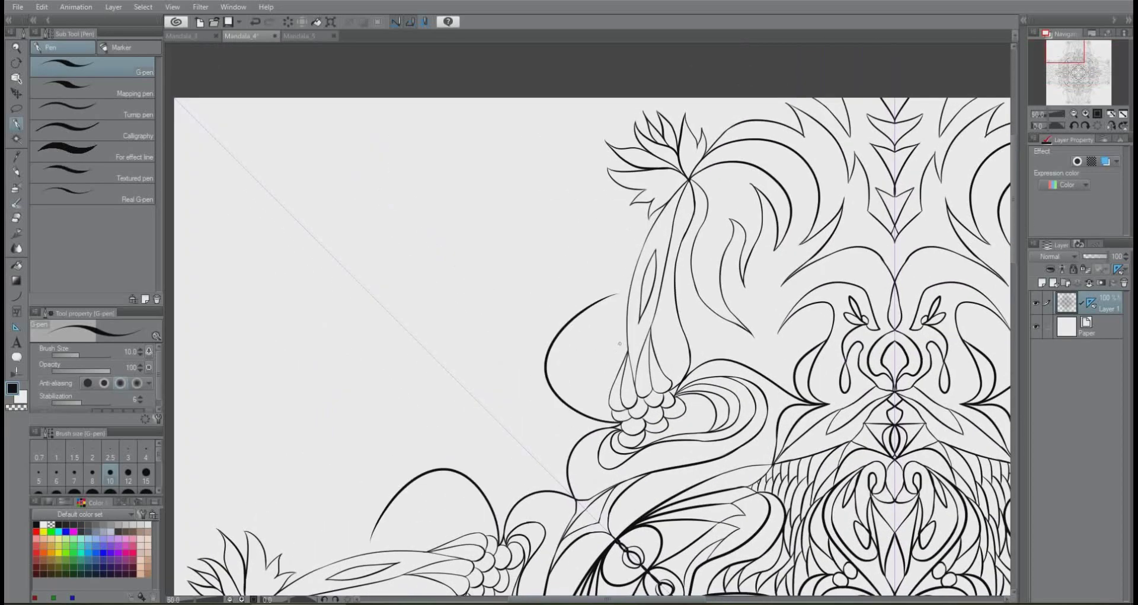
{"action": "left_click_drag", "start_coordinate": [665, 202], "coordinate": [573, 372]}
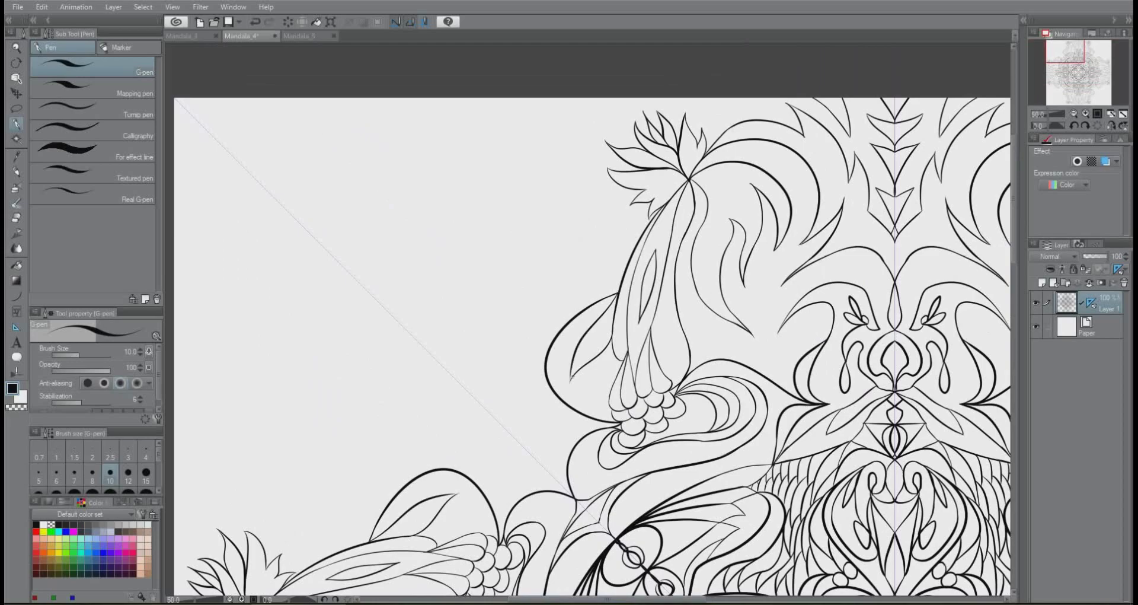
Add an upper lobe with a small scale cluster and curved strands flowing to the canvas edge.
{"action": "left_click_drag", "start_coordinate": [616, 292], "coordinate": [556, 143]}
{"action": "mouse_move", "coordinate": [586, 165]}
{"action": "left_mouse_down"}
{"action": "mouse_move", "coordinate": [587, 227]}
{"action": "mouse_move", "coordinate": [619, 227]}
{"action": "left_mouse_up"}
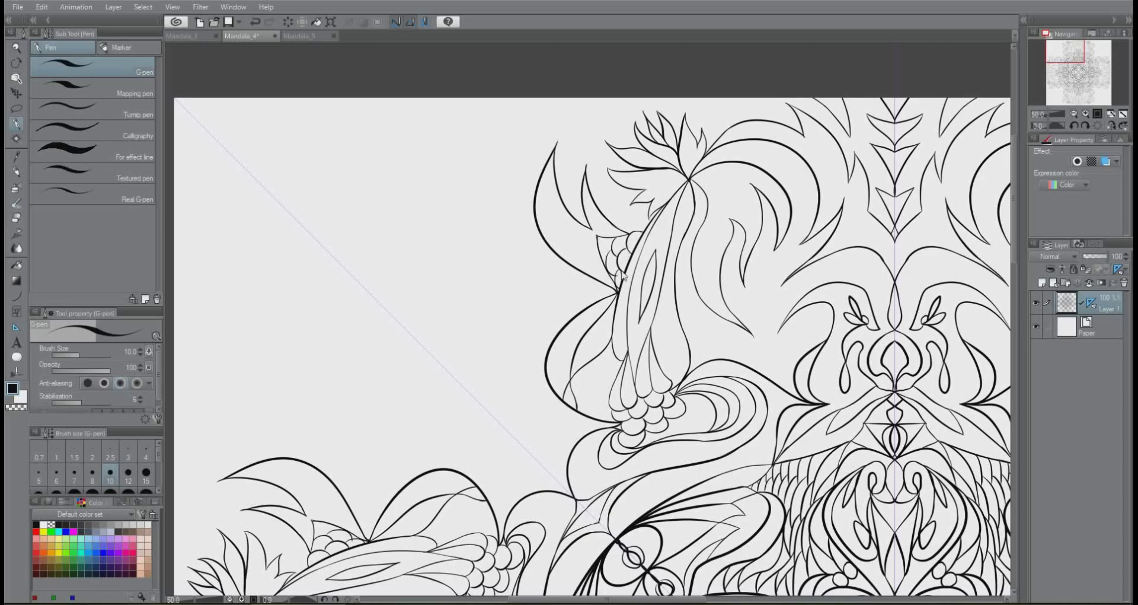
{"action": "left_click_drag", "start_coordinate": [558, 145], "coordinate": [560, 97]}
{"action": "left_click_drag", "start_coordinate": [605, 143], "coordinate": [638, 96]}
{"action": "left_click_drag", "start_coordinate": [586, 169], "coordinate": [604, 91]}
Draw a sweeping band outward from the upper lobe's base, with long wavy strands rising toward the canvas edge.
{"action": "left_click_drag", "start_coordinate": [525, 91], "coordinate": [615, 292]}
{"action": "key", "text": "ctrl+z"}
{"action": "mouse_move", "coordinate": [525, 92]}
{"action": "left_mouse_down"}
{"action": "mouse_move", "coordinate": [616, 291]}
{"action": "mouse_move", "coordinate": [496, 259]}
{"action": "left_mouse_up"}
{"action": "key", "text": "ctrl+z"}
{"action": "key", "text": "ctrl+z"}
{"action": "mouse_move", "coordinate": [618, 291]}
{"action": "left_mouse_down"}
{"action": "mouse_move", "coordinate": [480, 242]}
{"action": "mouse_move", "coordinate": [536, 247]}
{"action": "mouse_move", "coordinate": [526, 106]}
{"action": "mouse_move", "coordinate": [540, 163]}
{"action": "left_mouse_up"}
{"action": "left_click_drag", "start_coordinate": [488, 256], "coordinate": [435, 139]}
{"action": "mouse_move", "coordinate": [506, 271]}
{"action": "left_mouse_down"}
{"action": "mouse_move", "coordinate": [468, 112]}
{"action": "mouse_move", "coordinate": [496, 97]}
{"action": "left_mouse_up"}
{"action": "key", "text": "ctrl+z"}
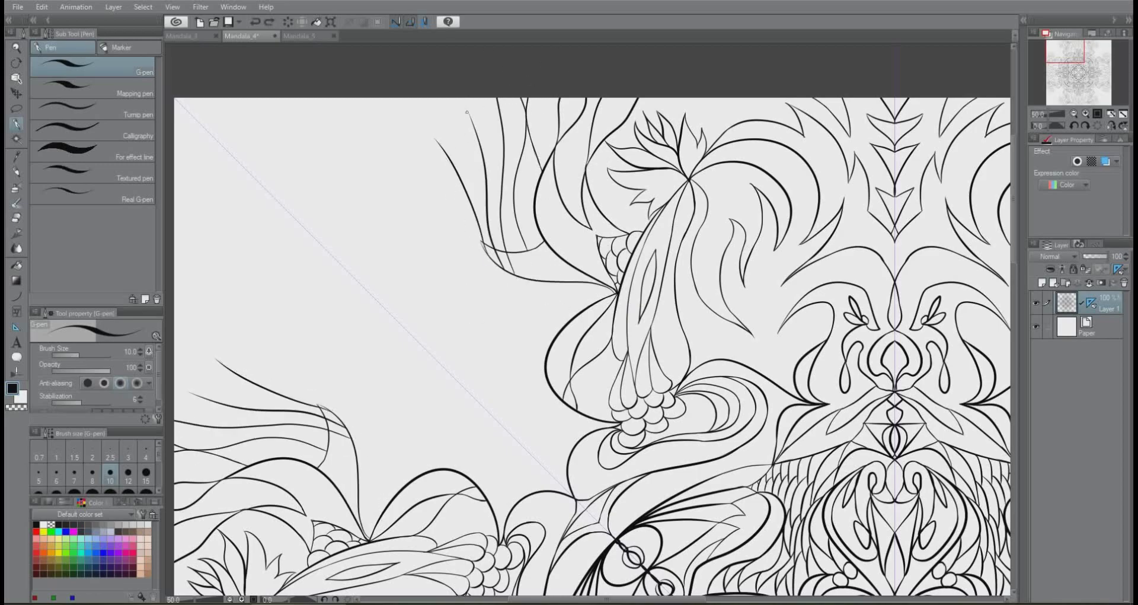
{"action": "key", "text": "ctrl+z"}
{"action": "left_click_drag", "start_coordinate": [485, 161], "coordinate": [496, 97]}
Run a long curve from the outer strand to the diagonal axis and draw a pointed, petalled bud there.
{"action": "left_click_drag", "start_coordinate": [434, 138], "coordinate": [515, 380]}
{"action": "key", "text": "ctrl+z"}
{"action": "mouse_move", "coordinate": [480, 241]}
{"action": "left_mouse_down"}
{"action": "mouse_move", "coordinate": [525, 448]}
{"action": "mouse_move", "coordinate": [494, 383]}
{"action": "left_mouse_up"}
{"action": "left_click_drag", "start_coordinate": [493, 383], "coordinate": [526, 448]}
{"action": "mouse_move", "coordinate": [526, 449]}
{"action": "left_mouse_down"}
{"action": "mouse_move", "coordinate": [420, 297]}
{"action": "mouse_move", "coordinate": [475, 400]}
{"action": "left_mouse_up"}
{"action": "left_click_drag", "start_coordinate": [465, 389], "coordinate": [483, 407]}
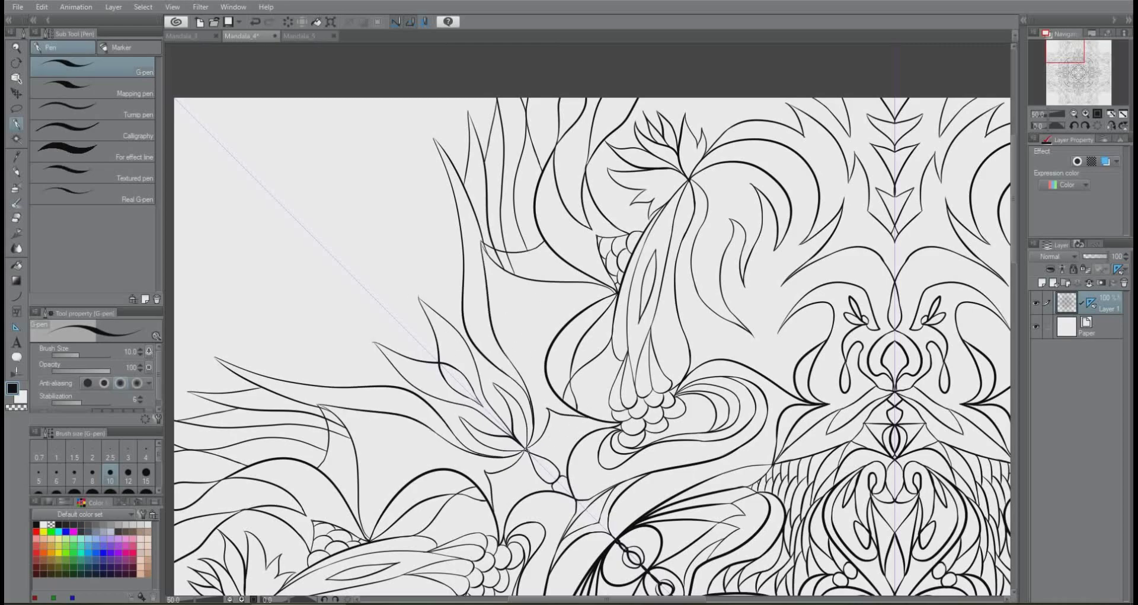
Draw a rounded loop and leaves branching from the bud's tips, with a small teardrop in the gap beside them.
{"action": "left_click_drag", "start_coordinate": [614, 289], "coordinate": [513, 335]}
{"action": "key", "text": "ctrl+z"}
{"action": "mouse_move", "coordinate": [416, 294]}
{"action": "left_mouse_down"}
{"action": "mouse_move", "coordinate": [426, 205]}
{"action": "mouse_move", "coordinate": [420, 295]}
{"action": "left_mouse_up"}
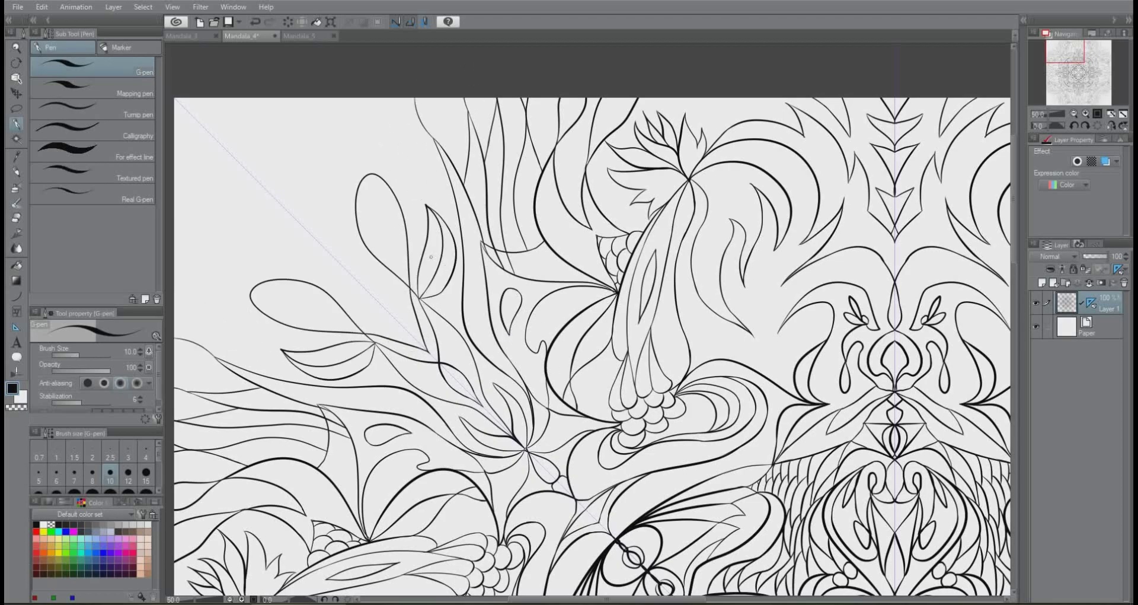
{"action": "key", "text": "ctrl+z"}
Fill the gap between the rounded loop and the outer strands with long, flowing lines reaching the canvas edge.
{"action": "mouse_move", "coordinate": [409, 243]}
{"action": "left_mouse_down"}
{"action": "mouse_move", "coordinate": [344, 103]}
{"action": "mouse_move", "coordinate": [353, 97]}
{"action": "left_mouse_up"}
{"action": "left_click_drag", "start_coordinate": [426, 205], "coordinate": [373, 124]}
{"action": "left_click_drag", "start_coordinate": [413, 179], "coordinate": [368, 98]}
{"action": "key", "text": "ctrl+z"}
{"action": "left_click_drag", "start_coordinate": [441, 215], "coordinate": [411, 149]}
{"action": "key", "text": "ctrl+z"}
{"action": "left_click_drag", "start_coordinate": [391, 99], "coordinate": [433, 181]}
{"action": "left_click_drag", "start_coordinate": [423, 140], "coordinate": [449, 226]}
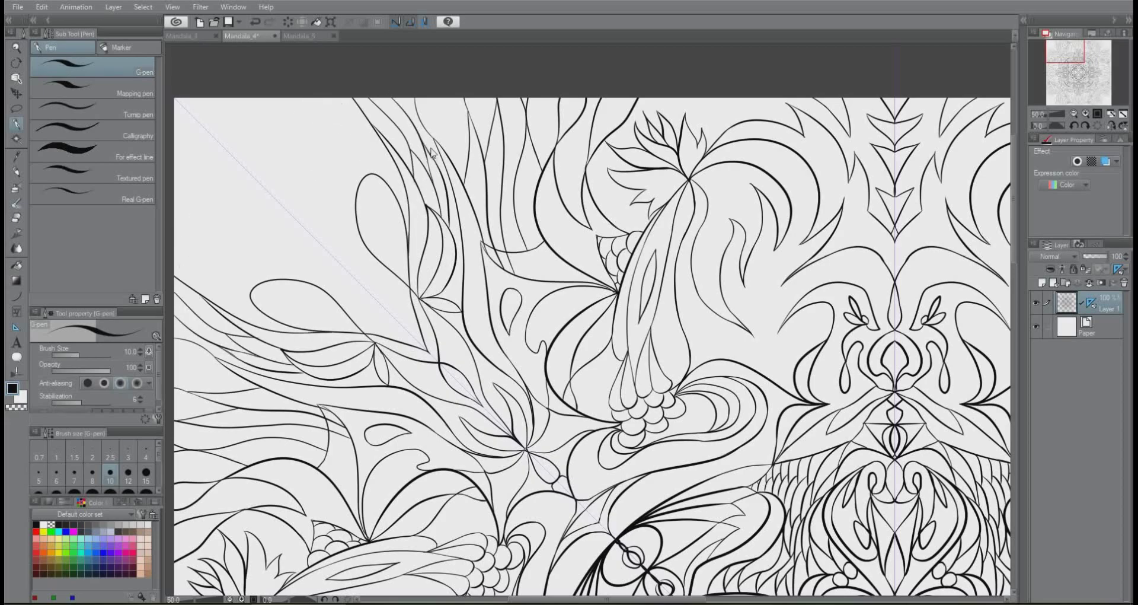
Draw a winged ornament along the diagonal toward the canvas corner, filled with rows of scalloped arcs.
{"action": "mouse_move", "coordinate": [351, 279]}
{"action": "left_mouse_down"}
{"action": "mouse_move", "coordinate": [465, 272]}
{"action": "mouse_move", "coordinate": [437, 239]}
{"action": "left_mouse_up"}
{"action": "left_click_drag", "start_coordinate": [523, 325], "coordinate": [479, 288]}
{"action": "left_click_drag", "start_coordinate": [437, 239], "coordinate": [300, 226]}
{"action": "mouse_move", "coordinate": [436, 240]}
{"action": "left_mouse_down"}
{"action": "mouse_move", "coordinate": [301, 227]}
{"action": "mouse_move", "coordinate": [414, 257]}
{"action": "left_mouse_up"}
{"action": "mouse_move", "coordinate": [436, 239]}
{"action": "left_mouse_down"}
{"action": "mouse_move", "coordinate": [368, 226]}
{"action": "mouse_move", "coordinate": [350, 200]}
{"action": "left_mouse_up"}
{"action": "left_click_drag", "start_coordinate": [368, 206], "coordinate": [350, 227]}
{"action": "mouse_move", "coordinate": [350, 227]}
{"action": "left_mouse_down"}
{"action": "mouse_move", "coordinate": [328, 237]}
{"action": "mouse_move", "coordinate": [288, 215]}
{"action": "left_mouse_up"}
{"action": "left_click_drag", "start_coordinate": [391, 127], "coordinate": [323, 193]}
{"action": "key", "text": "ctrl+z"}
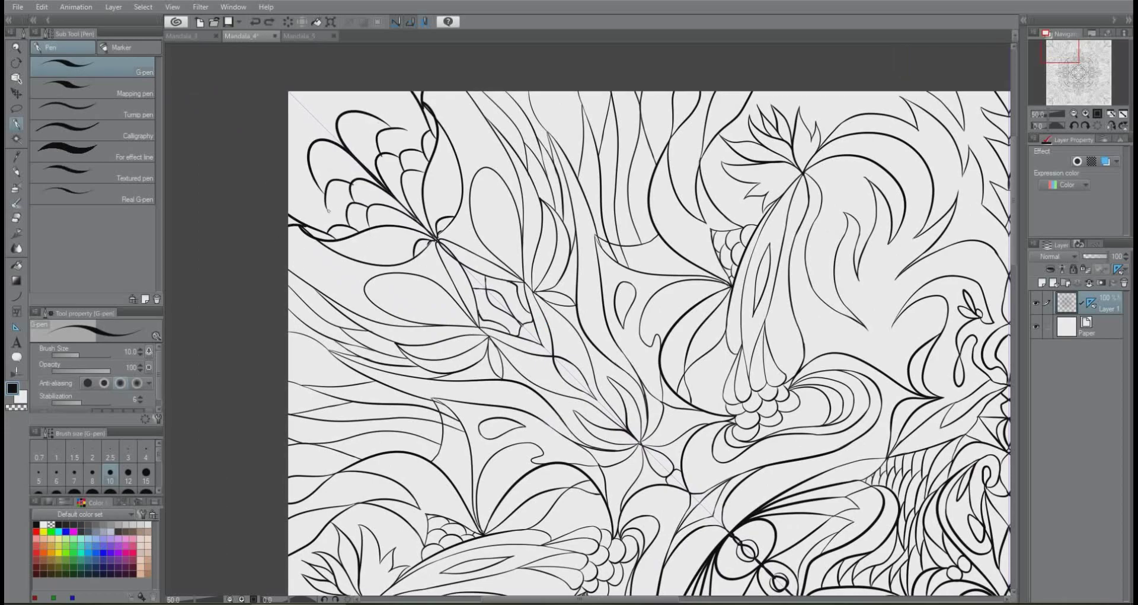
Fill the canvas corner with curved leaves and small loops, and add a strand below the winged ornament.
{"action": "left_click_drag", "start_coordinate": [290, 97], "coordinate": [343, 146]}
{"action": "left_click_drag", "start_coordinate": [327, 91], "coordinate": [370, 173]}
{"action": "left_click_drag", "start_coordinate": [339, 92], "coordinate": [365, 116]}
{"action": "left_click_drag", "start_coordinate": [334, 277], "coordinate": [380, 277]}
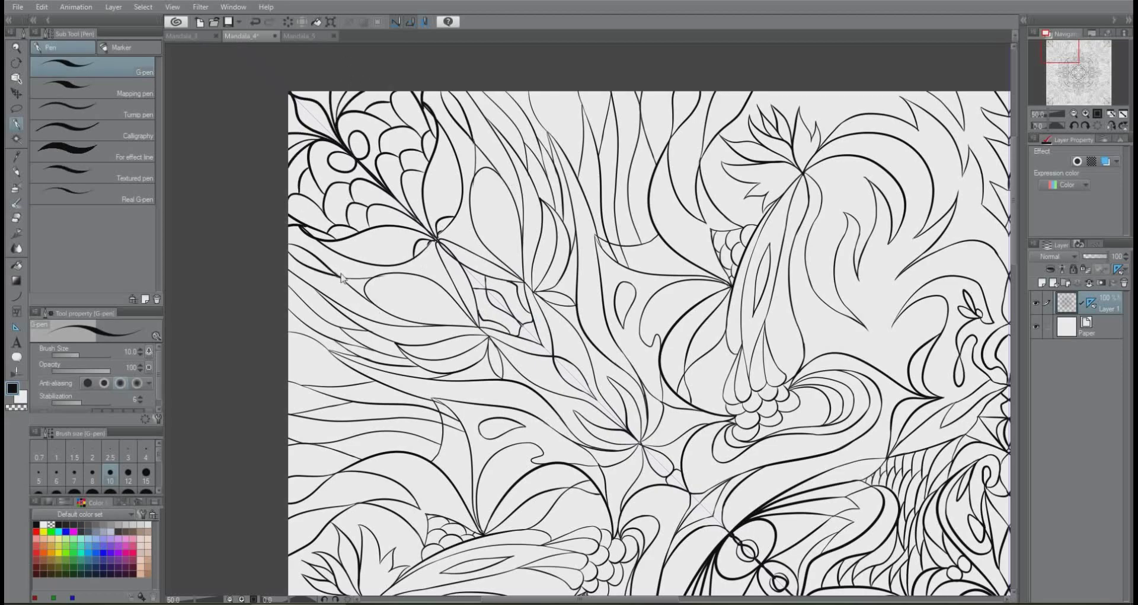
Review the whole mandala at different zoom levels.
{"action": "key", "text": "ctrl+0"}
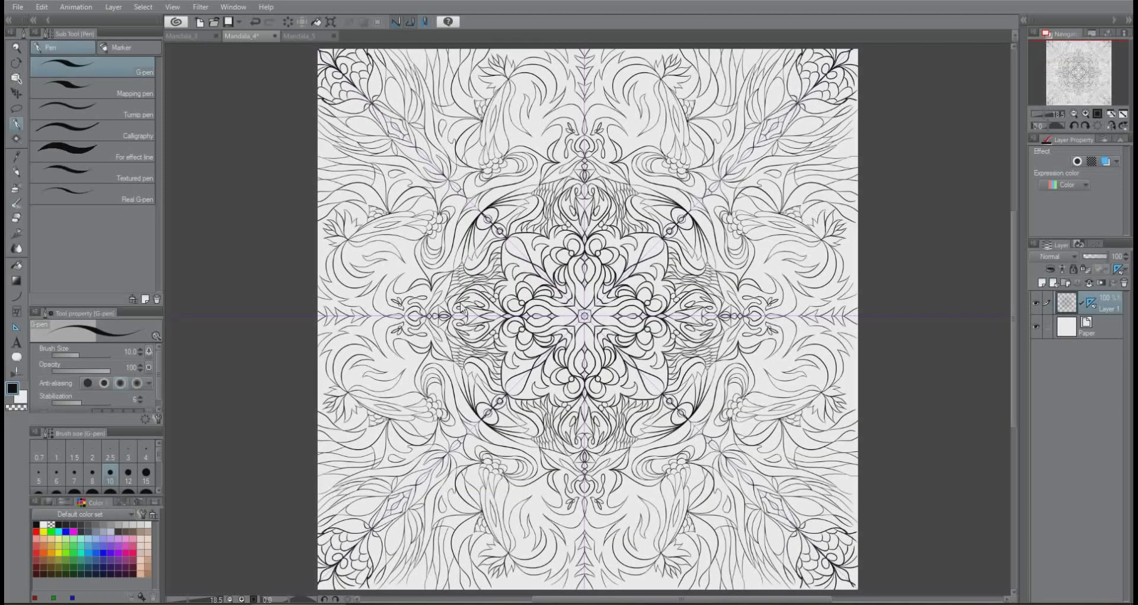
{"action": "scroll", "coordinate": [593, 295], "scroll_direction": "down", "scroll_amount": 2}
{"action": "scroll", "coordinate": [593, 296], "scroll_direction": "up", "scroll_amount": 5}
{"action": "scroll", "coordinate": [593, 295], "scroll_direction": "down", "scroll_amount": 4}
{"action": "scroll", "coordinate": [441, 79], "scroll_direction": "up", "scroll_amount": 3}
{"action": "left_click_drag", "start_coordinate": [782, 405], "coordinate": [812, 210]}
Switch to the blank Mandala_5 canvas and place an eight-way symmetrical ruler at its centre.
{"action": "left_click", "coordinate": [306, 35]}
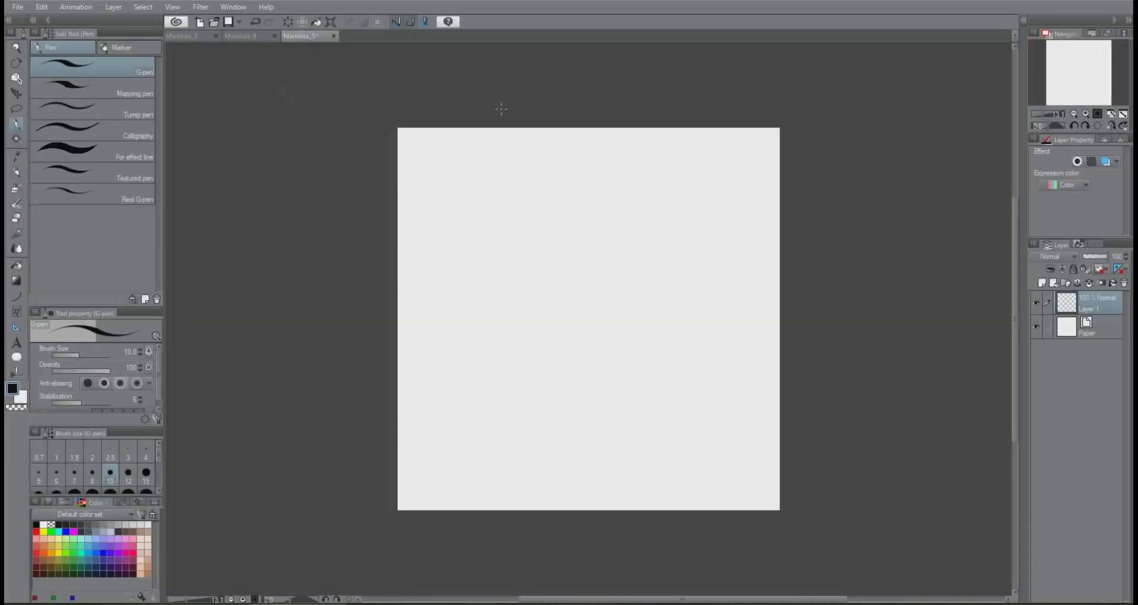
{"action": "key", "text": "u"}
{"action": "left_click_drag", "start_coordinate": [588, 321], "coordinate": [589, 296]}
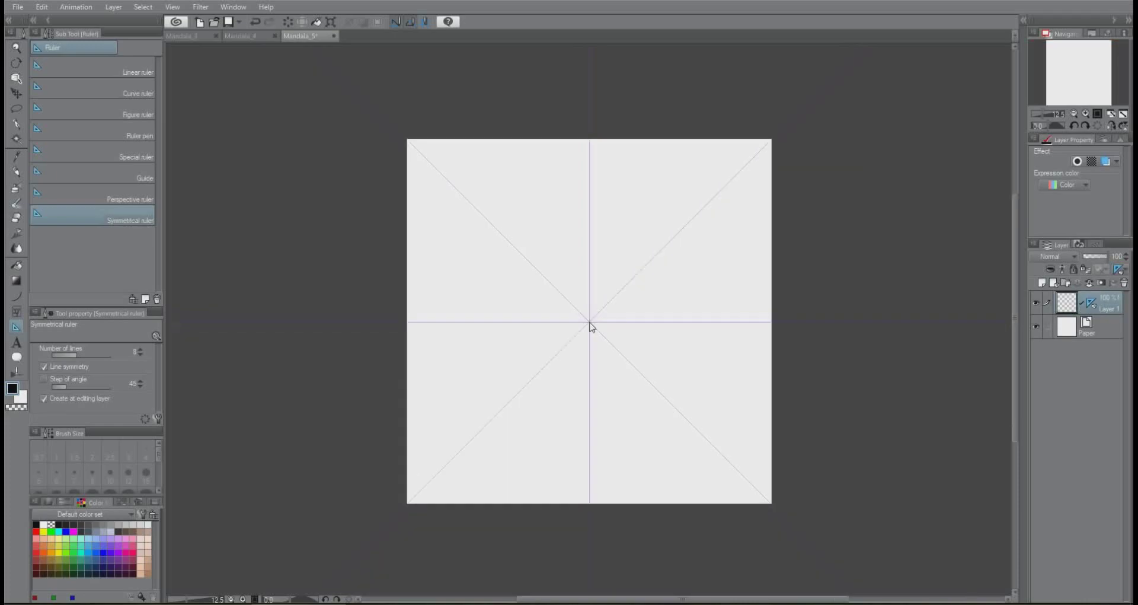
Return to the G-pen and set its brush size to 15.
{"action": "left_click", "coordinate": [18, 125]}
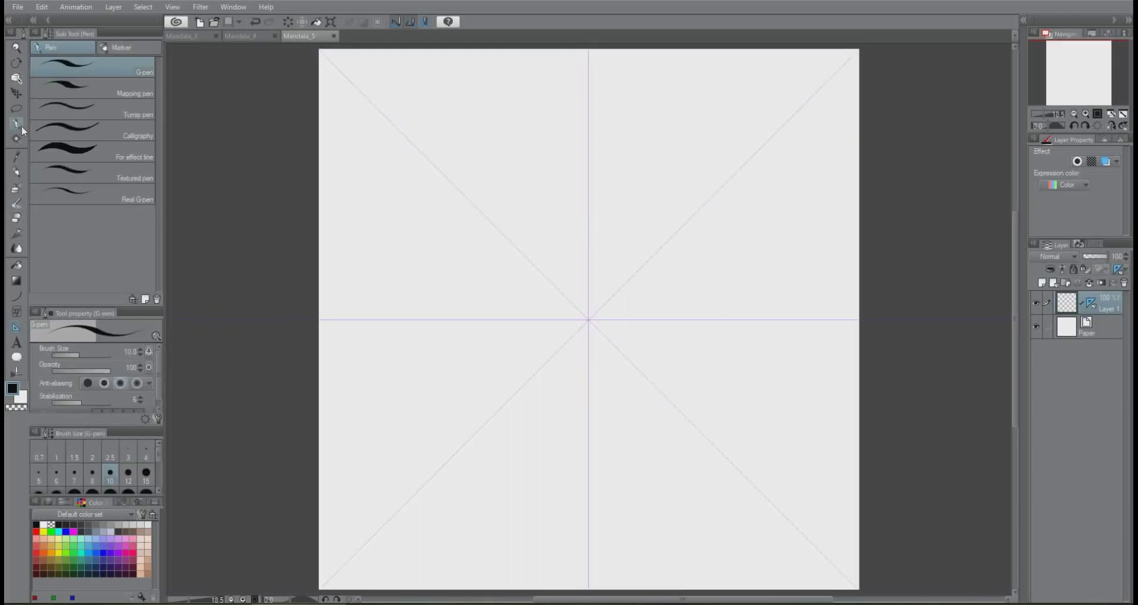
{"action": "left_click", "coordinate": [125, 350]}
{"action": "type", "text": "15"}
{"action": "key", "text": "Return"}
Draw interlaced diamonds and teardrop loops around the centre along the horizontal and vertical axes.
{"action": "left_click_drag", "start_coordinate": [599, 284], "coordinate": [628, 214]}
{"action": "mouse_move", "coordinate": [581, 249]}
{"action": "left_mouse_down"}
{"action": "mouse_move", "coordinate": [528, 204]}
{"action": "mouse_move", "coordinate": [565, 195]}
{"action": "mouse_move", "coordinate": [518, 234]}
{"action": "mouse_move", "coordinate": [562, 290]}
{"action": "left_mouse_up"}
{"action": "mouse_move", "coordinate": [572, 190]}
{"action": "left_mouse_down"}
{"action": "mouse_move", "coordinate": [556, 142]}
{"action": "mouse_move", "coordinate": [495, 127]}
{"action": "mouse_move", "coordinate": [501, 95]}
{"action": "mouse_move", "coordinate": [506, 131]}
{"action": "mouse_move", "coordinate": [536, 178]}
{"action": "mouse_move", "coordinate": [570, 185]}
{"action": "left_mouse_up"}
{"action": "key", "text": "ctrl+z"}
{"action": "left_click_drag", "start_coordinate": [586, 136], "coordinate": [584, 180]}
{"action": "key", "text": "ctrl+z"}
{"action": "key", "text": "ctrl+z"}
Draw branching stems with bulb-shaped ends and nested arcs that span the diagonals between them.
{"action": "mouse_move", "coordinate": [551, 145]}
{"action": "left_mouse_down"}
{"action": "mouse_move", "coordinate": [584, 184]}
{"action": "mouse_move", "coordinate": [511, 236]}
{"action": "mouse_move", "coordinate": [517, 182]}
{"action": "mouse_move", "coordinate": [514, 246]}
{"action": "left_mouse_up"}
{"action": "left_click_drag", "start_coordinate": [508, 163], "coordinate": [441, 236]}
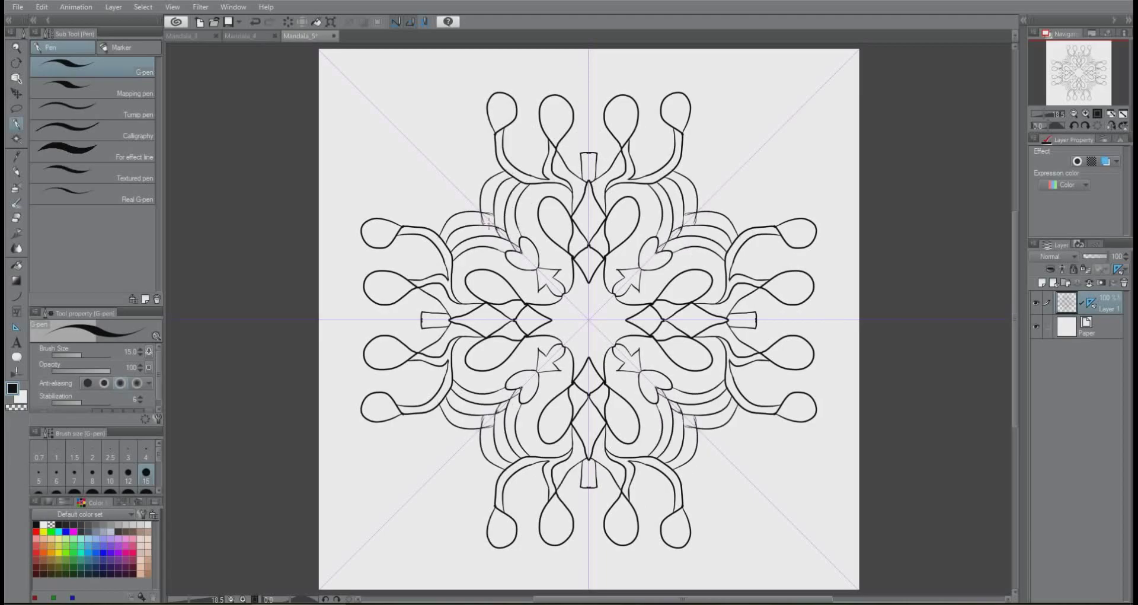
{"action": "key", "text": "ctrl+z"}
Add hearts and rows of small circles outside the nested arcs, continuing along the diagonals toward the corners.
{"action": "left_click_drag", "start_coordinate": [490, 167], "coordinate": [435, 141]}
{"action": "left_click_drag", "start_coordinate": [411, 137], "coordinate": [396, 125]}
{"action": "key", "text": "ctrl+z"}
{"action": "key", "text": "ctrl+y"}
Draw flames on the candles at the axis ends and a small heart-petalled flower at the centre.
{"action": "mouse_move", "coordinate": [582, 153]}
{"action": "left_mouse_down"}
{"action": "mouse_move", "coordinate": [595, 153]}
{"action": "mouse_move", "coordinate": [590, 120]}
{"action": "left_mouse_up"}
{"action": "left_click_drag", "start_coordinate": [568, 314], "coordinate": [580, 327]}
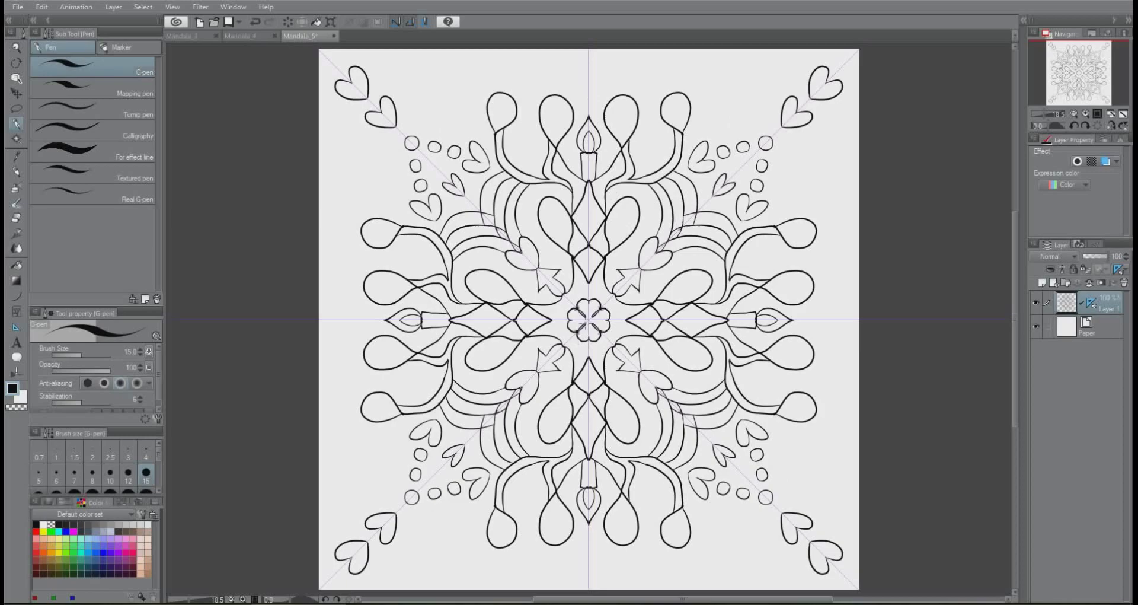
Draw a large circle beside the corner hearts on each side of the diagonal.
{"action": "scroll", "coordinate": [659, 318], "scroll_direction": "up", "scroll_amount": 3}
{"action": "left_click_drag", "start_coordinate": [368, 153], "coordinate": [383, 194]}
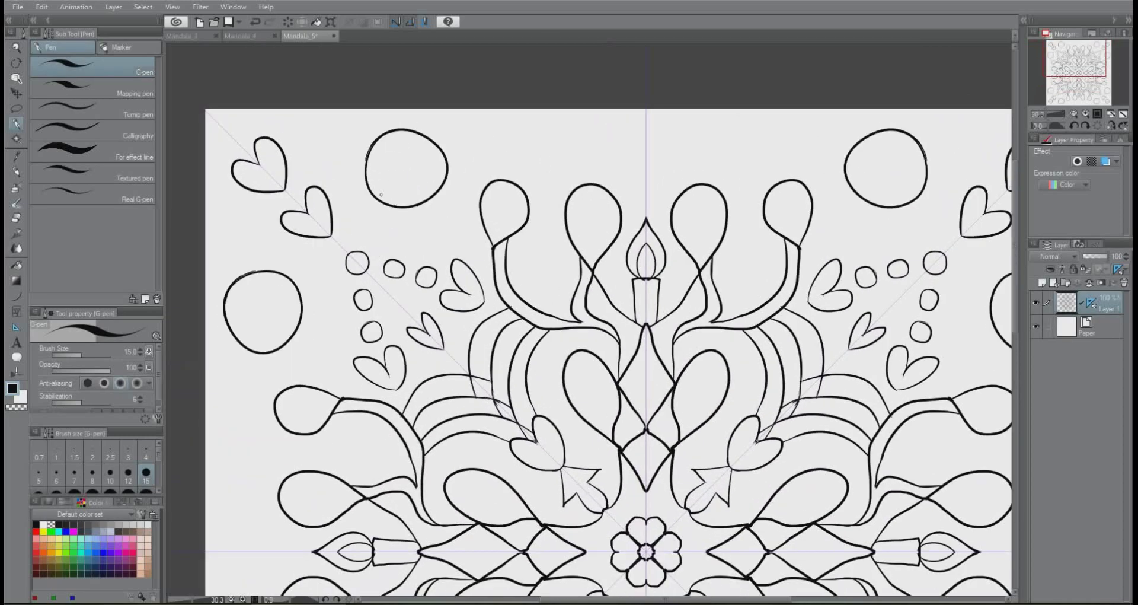
Draw dot eyes and curved smiles inside the large circles beside the corner hearts to make smiley faces.
{"action": "key", "text": "ctrl+z"}
{"action": "left_click", "coordinate": [387, 164]}
{"action": "left_click_drag", "start_coordinate": [388, 180], "coordinate": [421, 183]}
Add a star and hearts around each smiley face, between the bulb-shaped stems and the corner hearts.
{"action": "mouse_move", "coordinate": [424, 228]}
{"action": "left_mouse_down"}
{"action": "mouse_move", "coordinate": [469, 233]}
{"action": "mouse_move", "coordinate": [435, 256]}
{"action": "mouse_move", "coordinate": [458, 242]}
{"action": "left_mouse_up"}
{"action": "mouse_move", "coordinate": [386, 228]}
{"action": "left_mouse_down"}
{"action": "mouse_move", "coordinate": [394, 248]}
{"action": "mouse_move", "coordinate": [405, 228]}
{"action": "left_mouse_up"}
{"action": "left_click_drag", "start_coordinate": [325, 138], "coordinate": [336, 173]}
{"action": "key", "text": "ctrl+z"}
{"action": "key", "text": "ctrl+z"}
{"action": "mouse_move", "coordinate": [336, 155]}
{"action": "left_mouse_down"}
{"action": "mouse_move", "coordinate": [336, 172]}
{"action": "mouse_move", "coordinate": [347, 140]}
{"action": "mouse_move", "coordinate": [336, 174]}
{"action": "left_mouse_up"}
{"action": "key", "text": "ctrl+z"}
Add small circles near the corners and wavy flame shapes between the smiley faces and the bulb-ended stems.
{"action": "left_click_drag", "start_coordinate": [299, 118], "coordinate": [301, 119]}
{"action": "left_click_drag", "start_coordinate": [471, 150], "coordinate": [467, 155]}
{"action": "left_click_drag", "start_coordinate": [456, 119], "coordinate": [534, 161]}
{"action": "mouse_move", "coordinate": [547, 146]}
{"action": "left_mouse_down"}
{"action": "mouse_move", "coordinate": [565, 165]}
{"action": "mouse_move", "coordinate": [544, 199]}
{"action": "left_mouse_up"}
{"action": "left_click_drag", "start_coordinate": [539, 219], "coordinate": [558, 273]}
{"action": "left_click_drag", "start_coordinate": [548, 276], "coordinate": [561, 303]}
Fill the remaining gaps along the canvas edges and near the corners with small curved and triangular shapes.
{"action": "left_click_drag", "start_coordinate": [577, 130], "coordinate": [587, 148]}
{"action": "left_click_drag", "start_coordinate": [578, 175], "coordinate": [614, 142]}
{"action": "left_click_drag", "start_coordinate": [636, 157], "coordinate": [638, 202]}
{"action": "left_click_drag", "start_coordinate": [344, 119], "coordinate": [363, 121]}
{"action": "left_click_drag", "start_coordinate": [358, 199], "coordinate": [362, 216]}
{"action": "key", "text": "ctrl+z"}
{"action": "key", "text": "ctrl+0"}
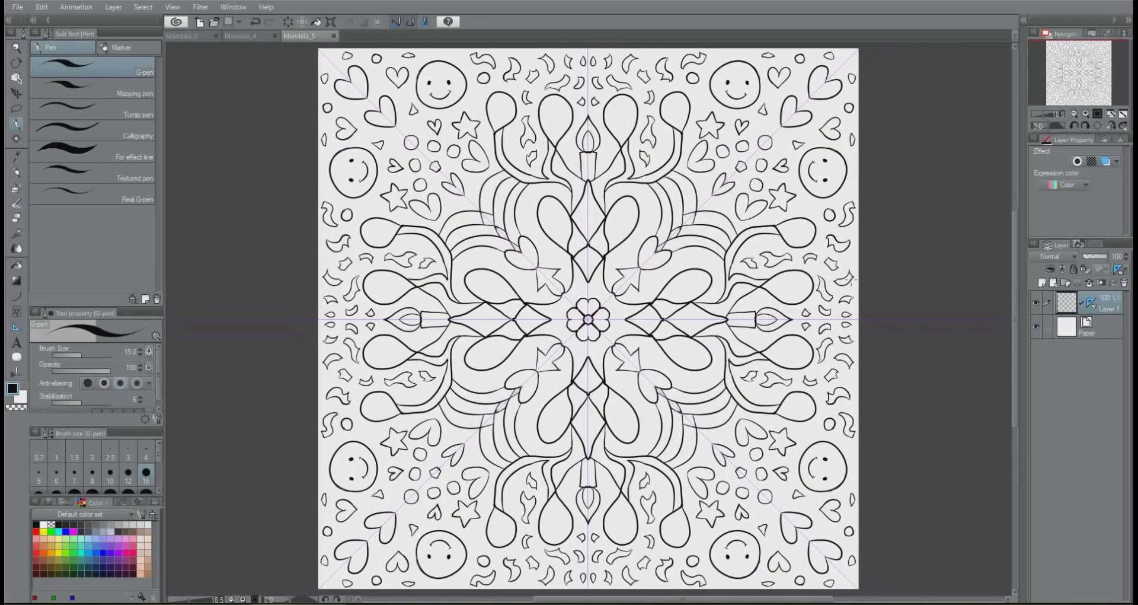
Draw chevron stripes on the candles at the axis ends.
{"action": "scroll", "coordinate": [600, 125], "scroll_direction": "up", "scroll_amount": 3}
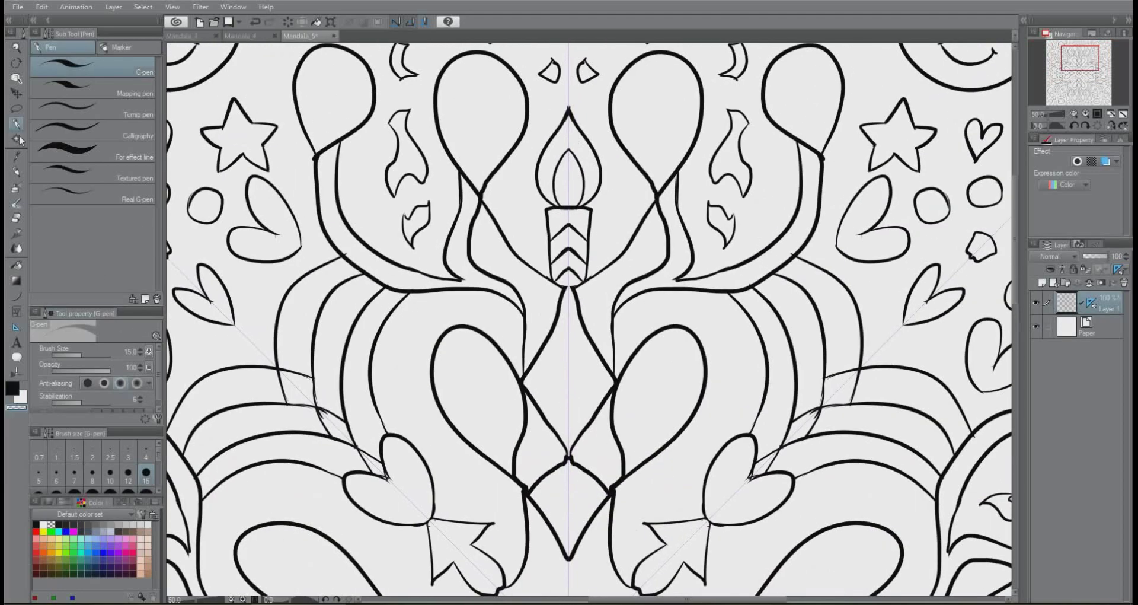
{"action": "key", "text": "ctrl+0"}
Turn off the symmetrical ruler on Layer 1 so edits are no longer mirrored.
{"action": "right_click", "coordinate": [1102, 306]}
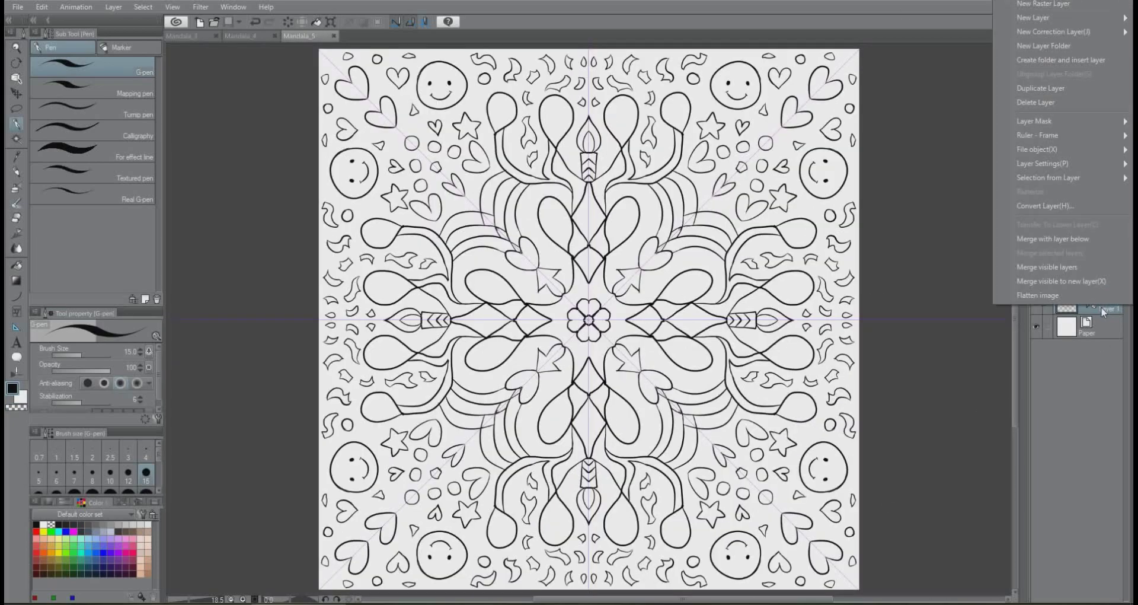
{"action": "left_click", "coordinate": [16, 326]}
{"action": "left_click", "coordinate": [1091, 303], "text": "shift"}
{"action": "right_click", "coordinate": [1105, 304]}
{"action": "left_click", "coordinate": [1044, 4]}
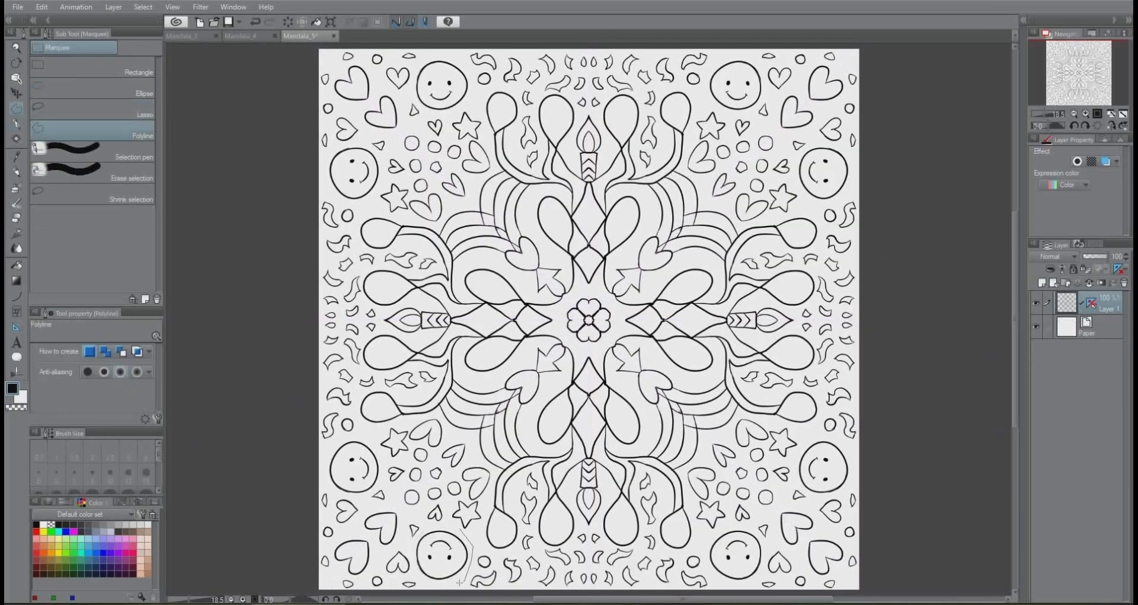
Select the sideways and upside-down smiley faces one by one with the Polyline marquee and rotate them upright.
{"action": "key", "text": "ctrl+t"}
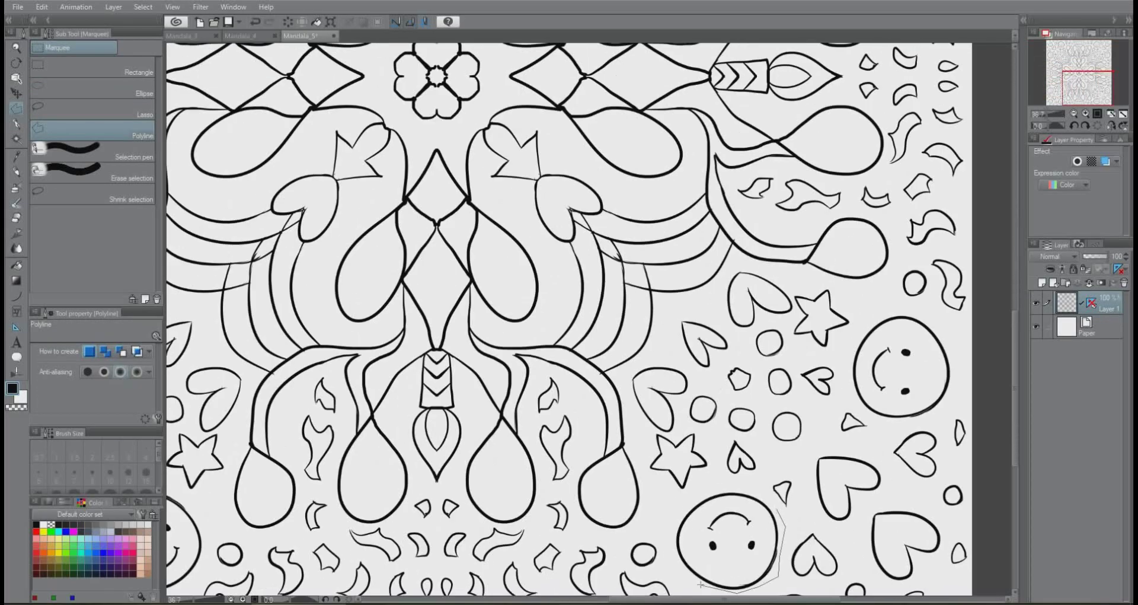
{"action": "left_click", "coordinate": [42, 6]}
{"action": "mouse_move", "coordinate": [119, 262]}
{"action": "left_click", "coordinate": [252, 264]}
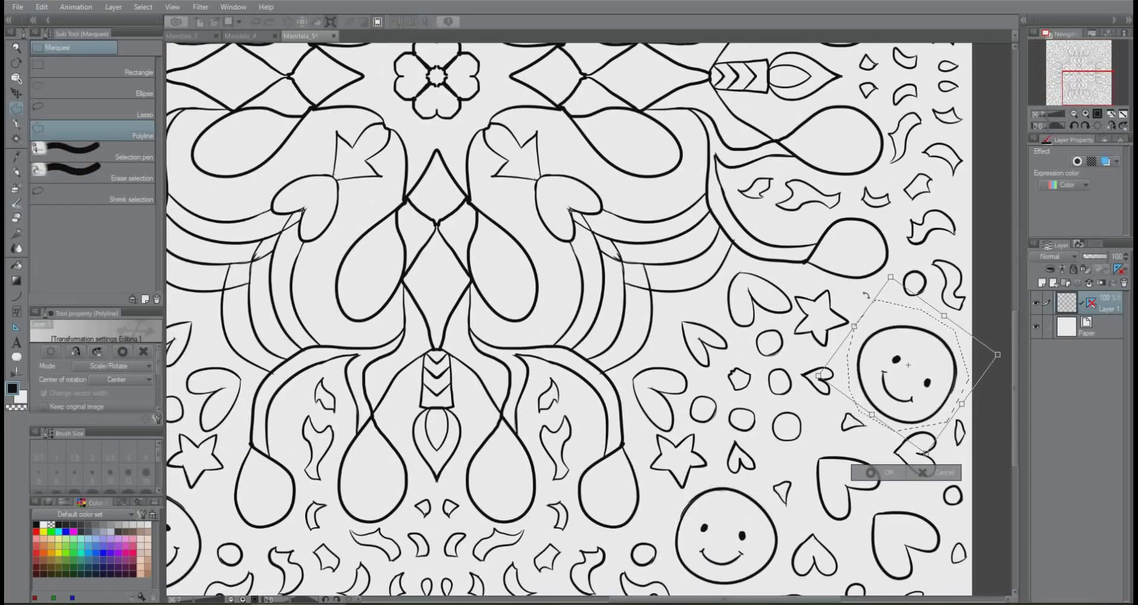
{"action": "left_click_drag", "start_coordinate": [878, 317], "coordinate": [867, 325]}
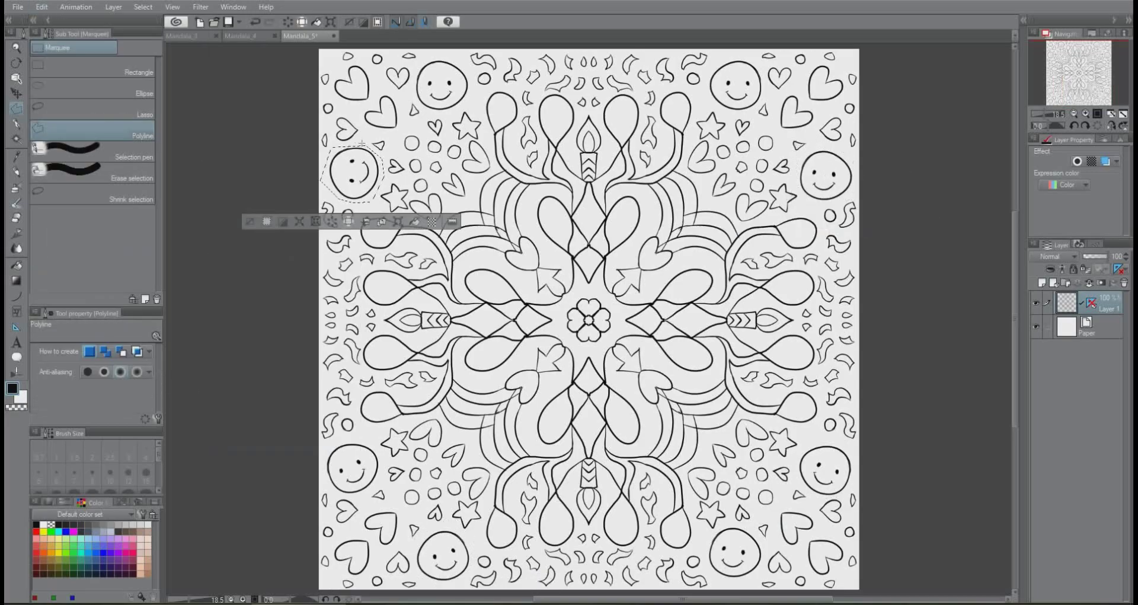
{"action": "key", "text": "Return"}
Switch through the finished canvases to Mandala_3 to review it.
{"action": "left_click", "coordinate": [256, 37]}
{"action": "left_click", "coordinate": [199, 37]}
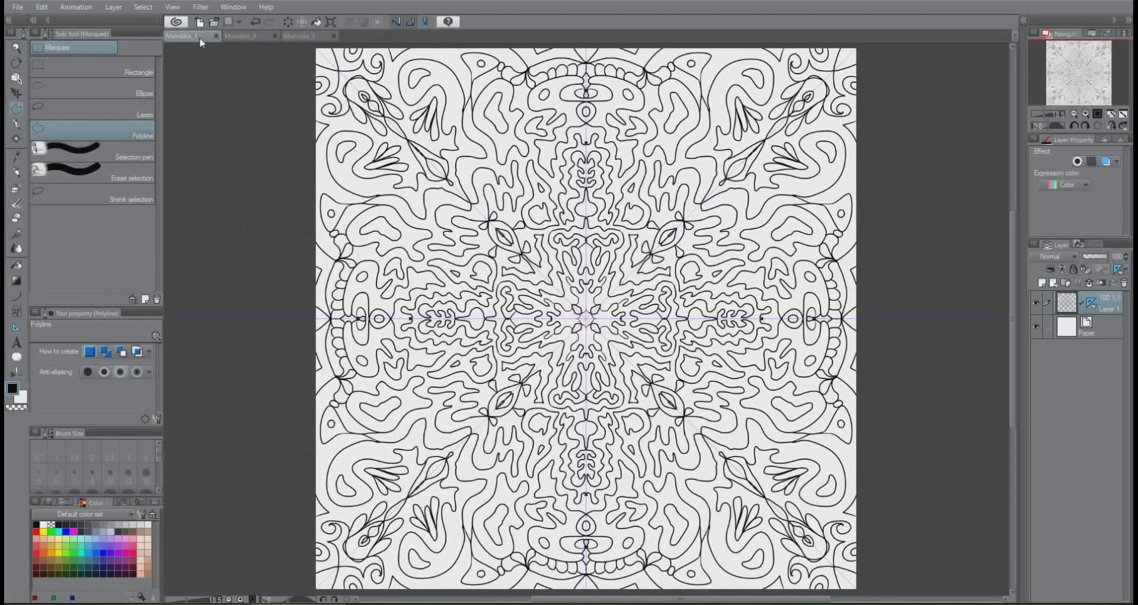